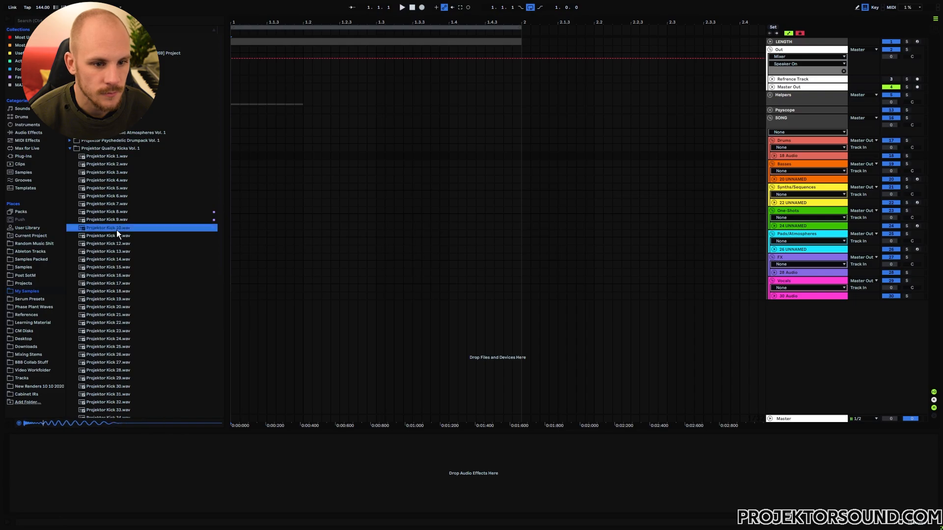
Place Projektor Kick 8 at bar 1 of kick track 18 and load Serum onto bass track 20.
left_click(118, 212)
left_click_drag(107, 213, 239, 155)
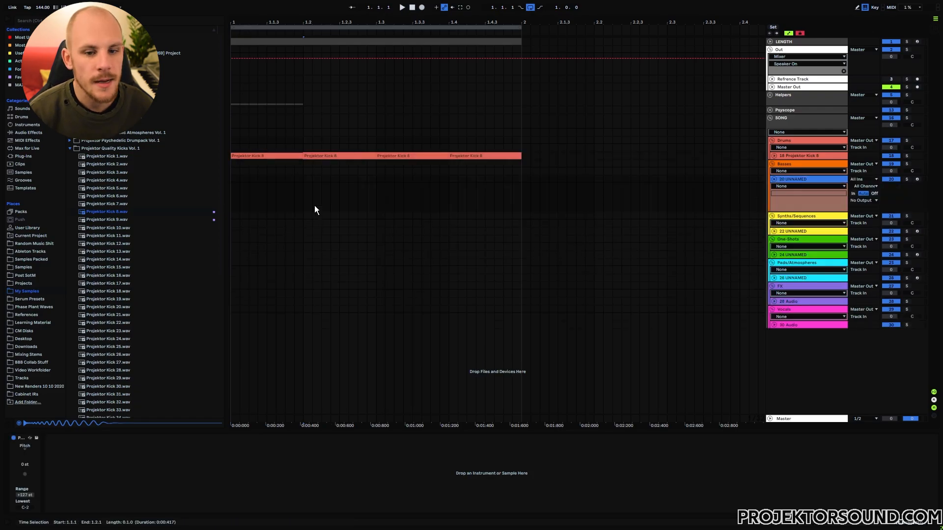
right_click(323, 193)
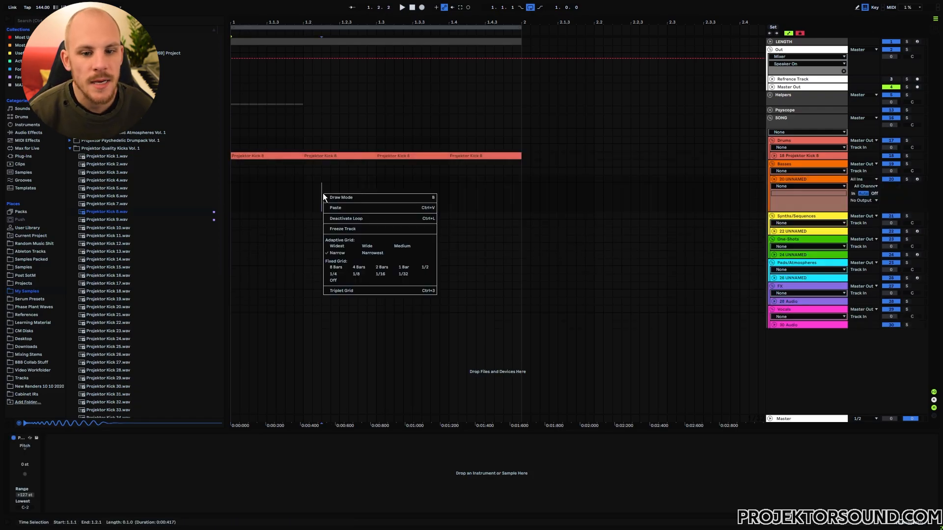
right_click(323, 193)
mouse_move(384, 200)
left_click(461, 198)
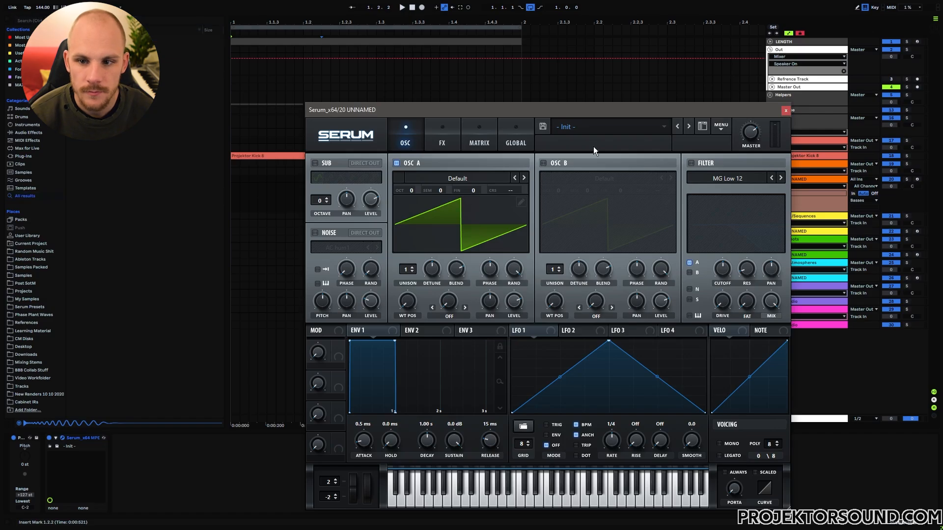
Load Serum's [BASS] Sub-Shifter (Auto Sub Control) preset from Projektor Psytrance Essentials Vol.3 and close Serum.
left_click(593, 129)
mouse_move(584, 280)
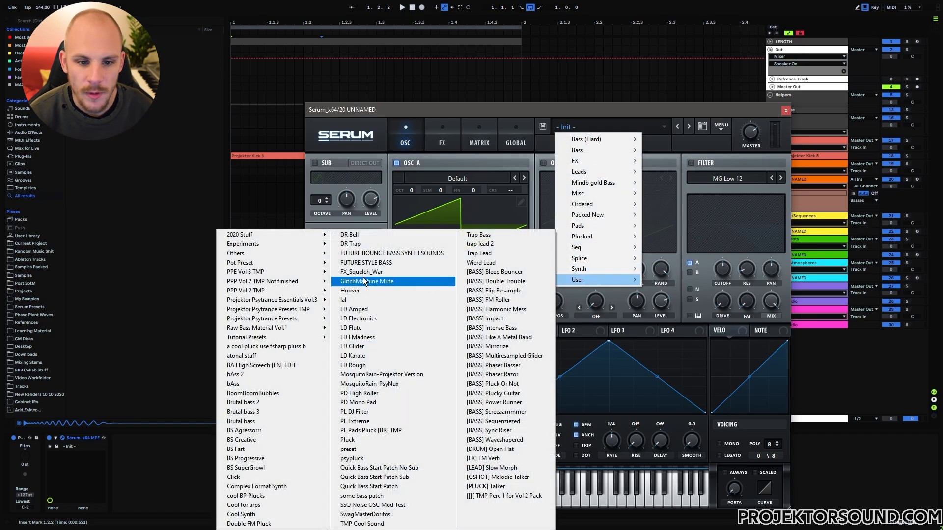
mouse_move(259, 302)
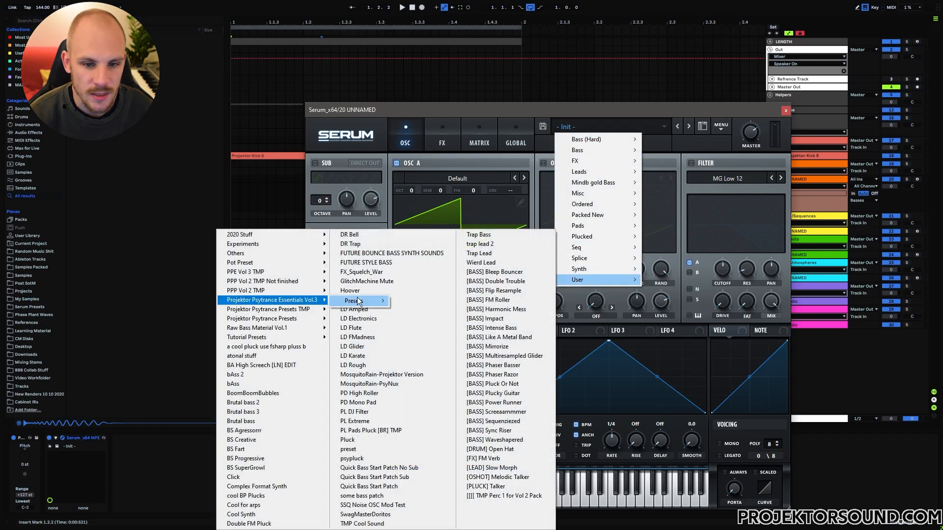
mouse_move(358, 301)
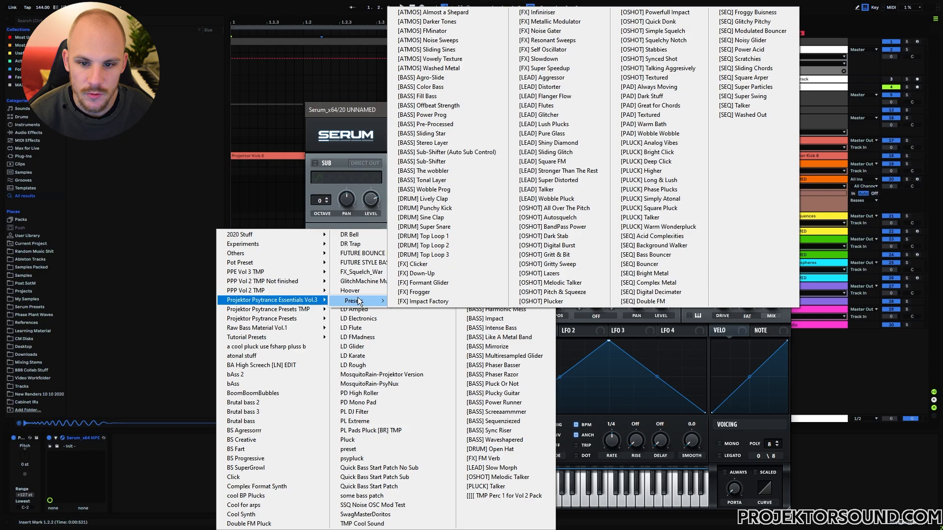
left_click(458, 154)
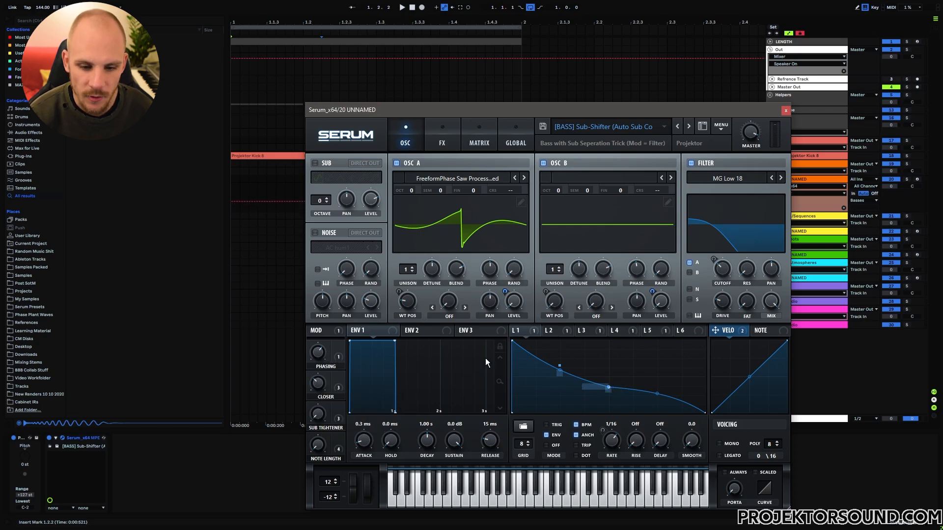
key("Escape")
left_click_drag(305, 177, 210, 183)
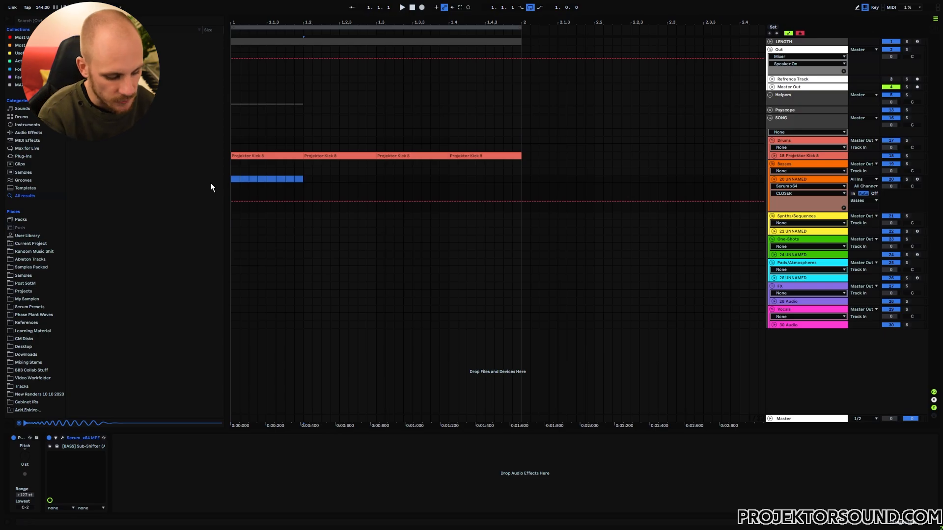
Create a bass MIDI clip and make three sixteenth-note G#3 notes, then transpose them down to G#0.
key("ctrl+shift+m")
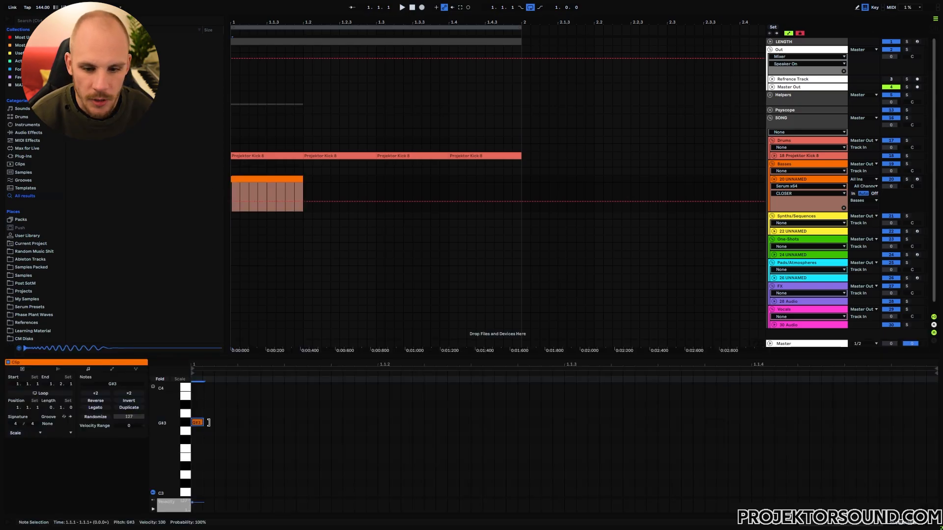
left_click_drag(208, 422, 377, 423)
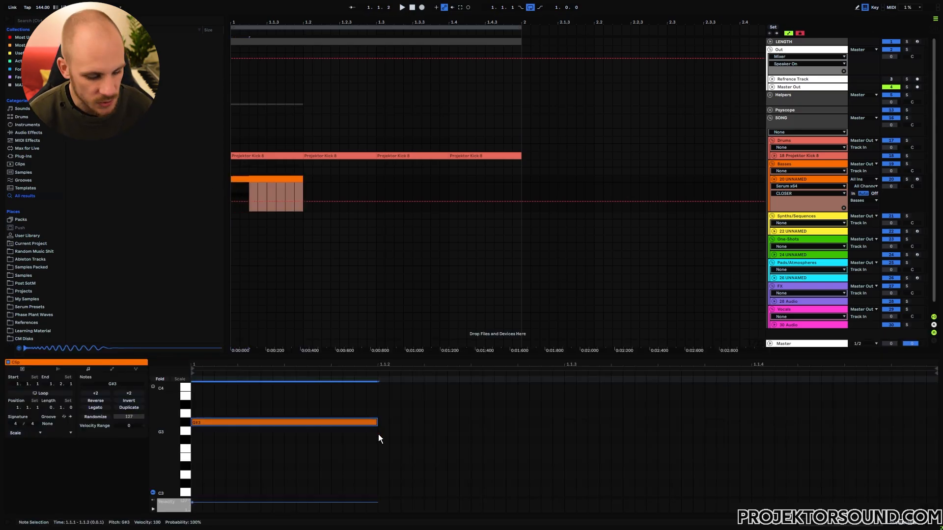
key("ctrl+d")
key("ctrl+d")
key("ctrl+d")
left_click_drag(332, 399, 332, 446)
key("Delete")
left_click_drag(471, 402, 817, 437)
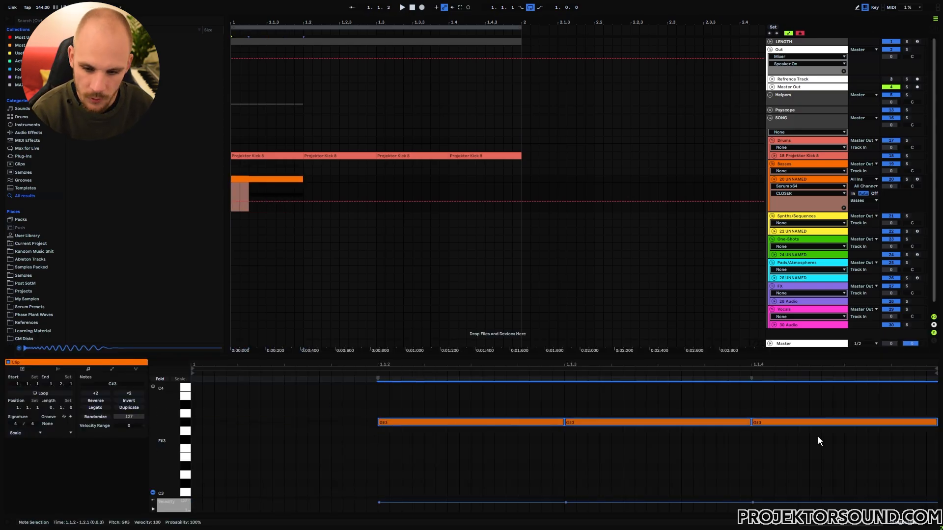
key("shift+Down")
key("shift+Down")
key("shift+Down")
Soften the first G#0 note's velocity, repeat the bass clip to fill bar 1, and play the loop.
left_click(680, 463)
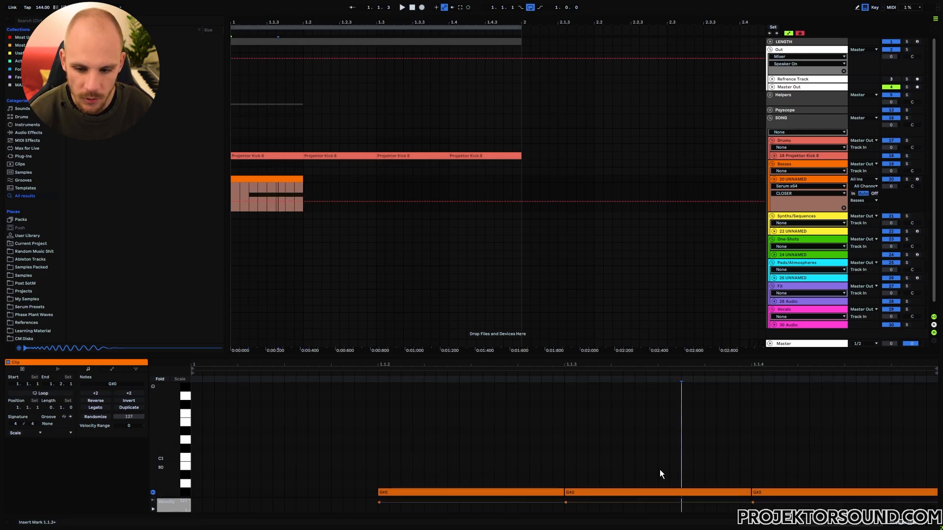
left_click_drag(493, 502, 493, 506)
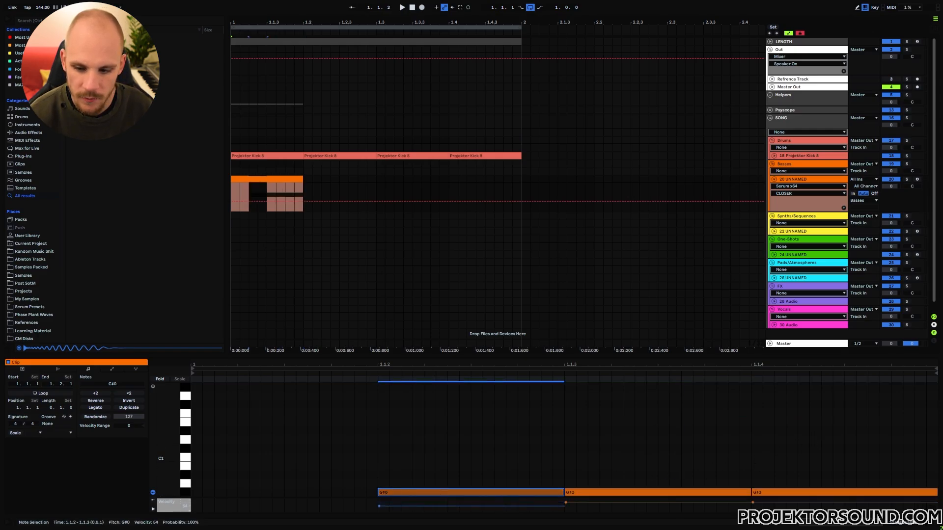
left_click(274, 179)
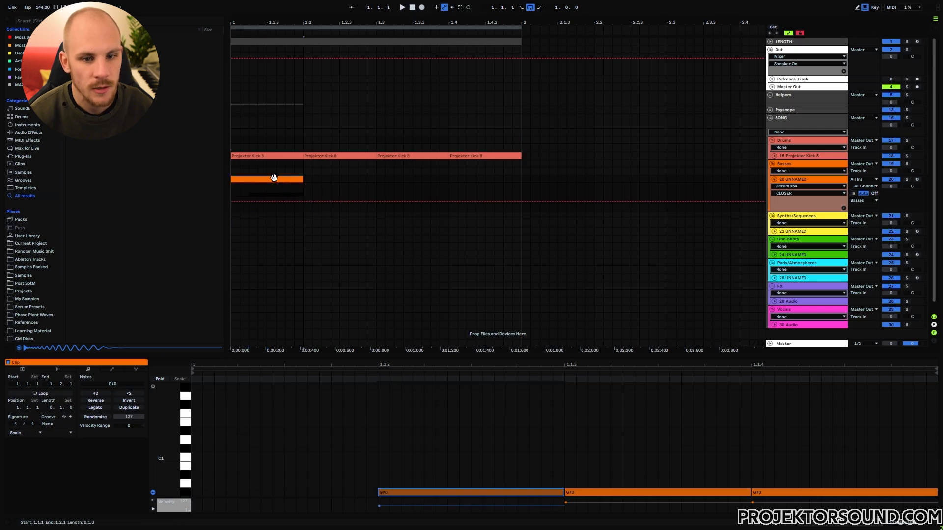
key("ctrl+d")
key("ctrl+d")
key("ctrl+d")
left_click(274, 178)
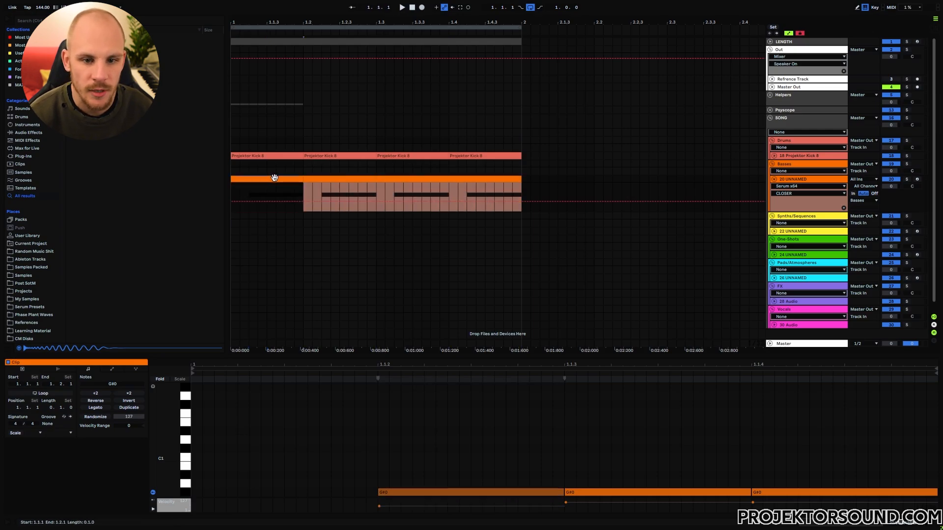
key("space")
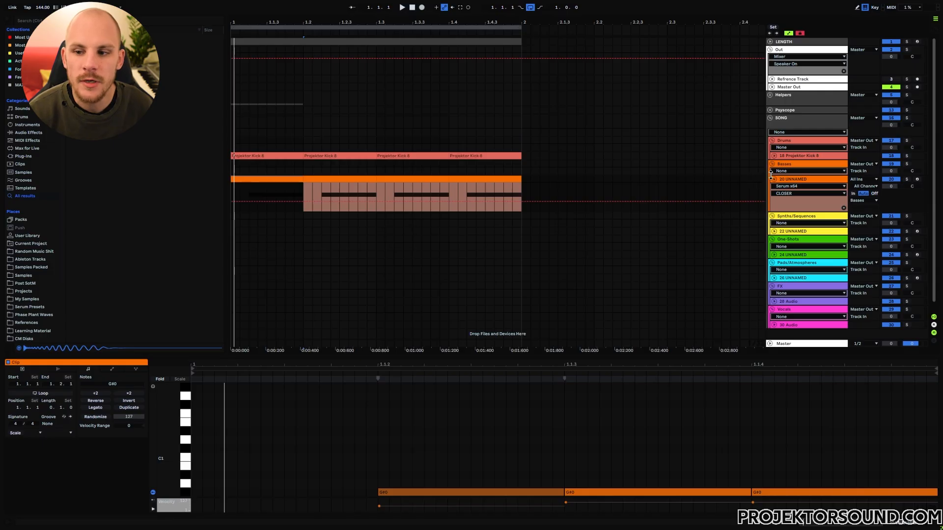
Repeat the kick and bass clips from bar 1 through bar 8.
left_click(773, 177)
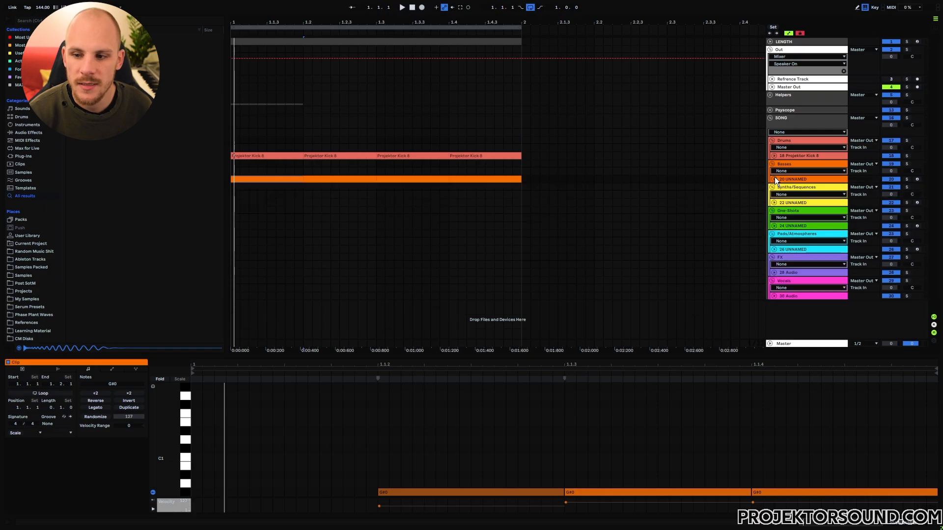
left_click(774, 202)
left_click(797, 255)
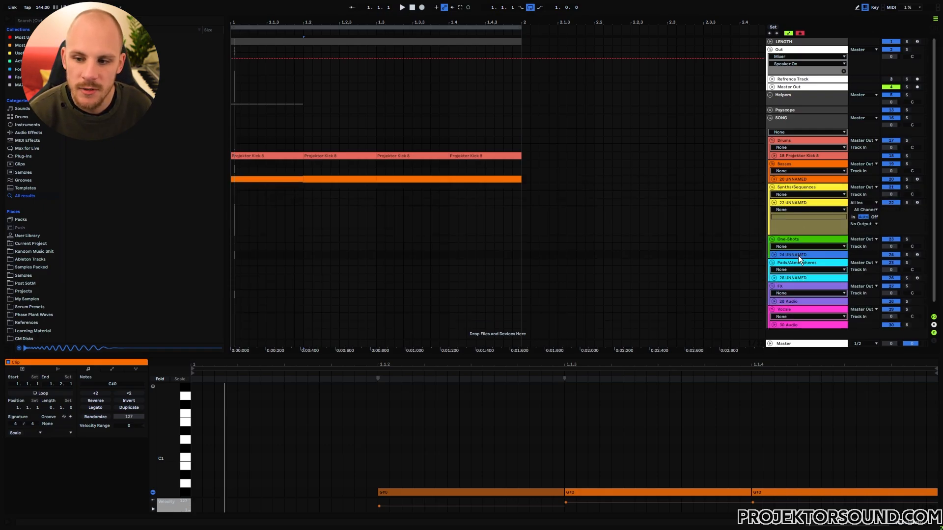
left_click(795, 325)
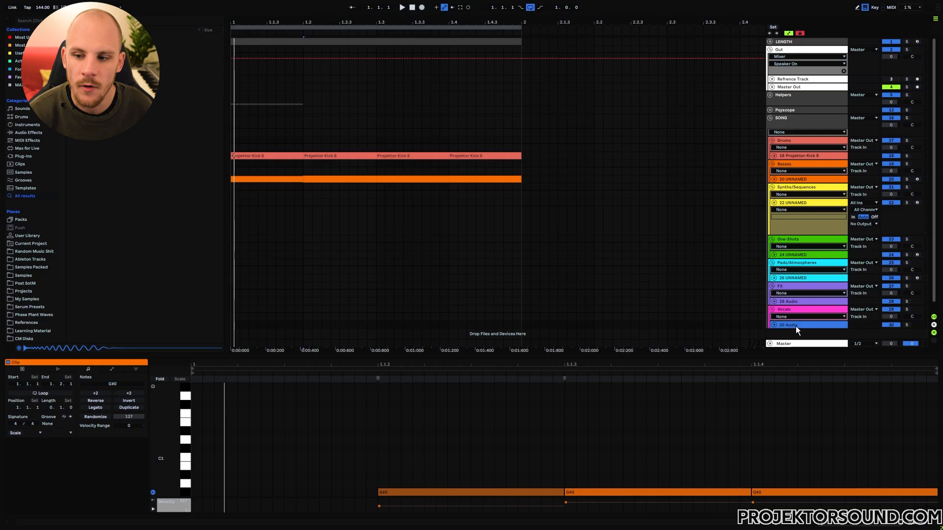
left_click(796, 278)
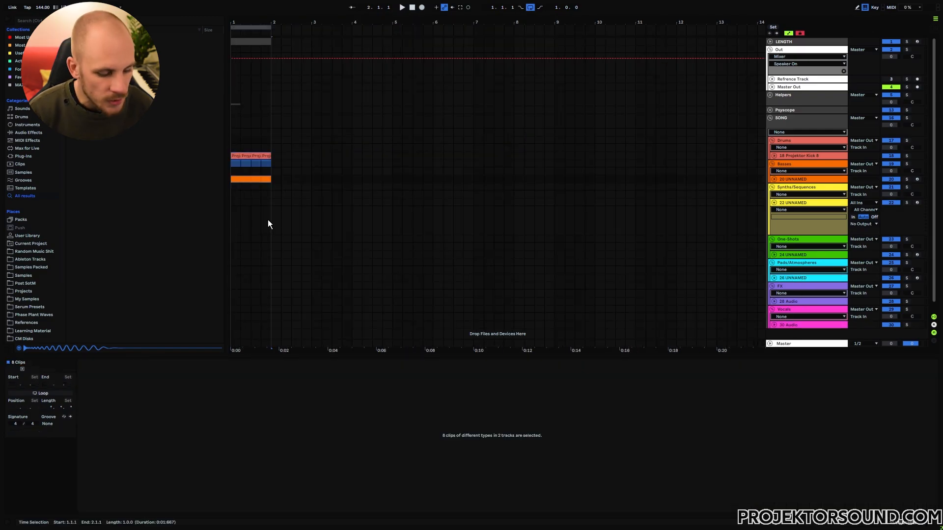
key("ctrl+d")
key("ctrl+d")
key("ctrl+d")
key("ctrl+d")
key("ctrl+d")
key("ctrl+d")
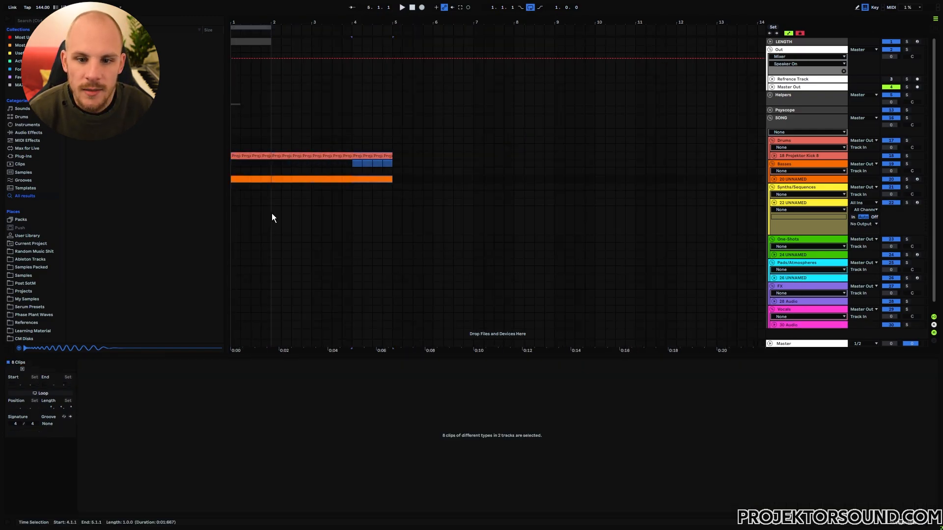
key("ctrl+d")
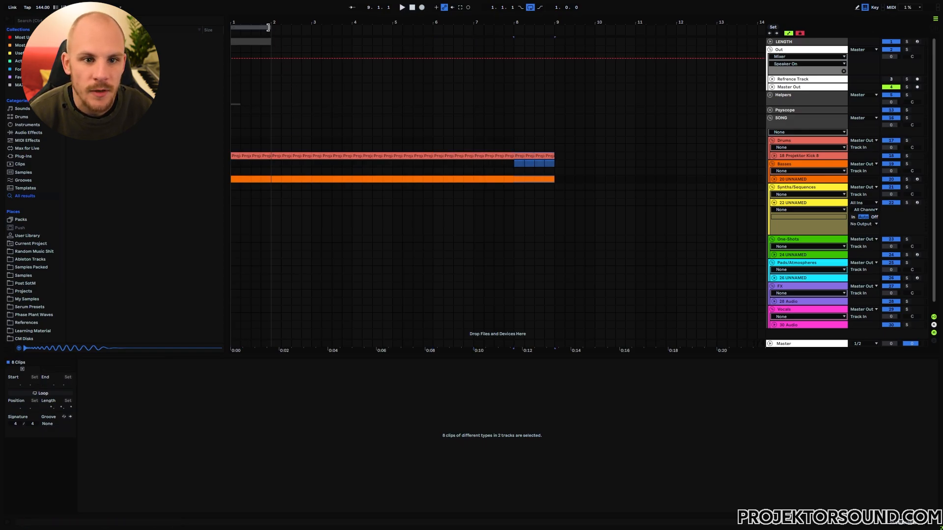
Stretch the loop and the top MIDI clip to span bars 1–9.
left_click_drag(270, 27, 554, 49)
left_click_drag(270, 41, 554, 51)
left_click(551, 49)
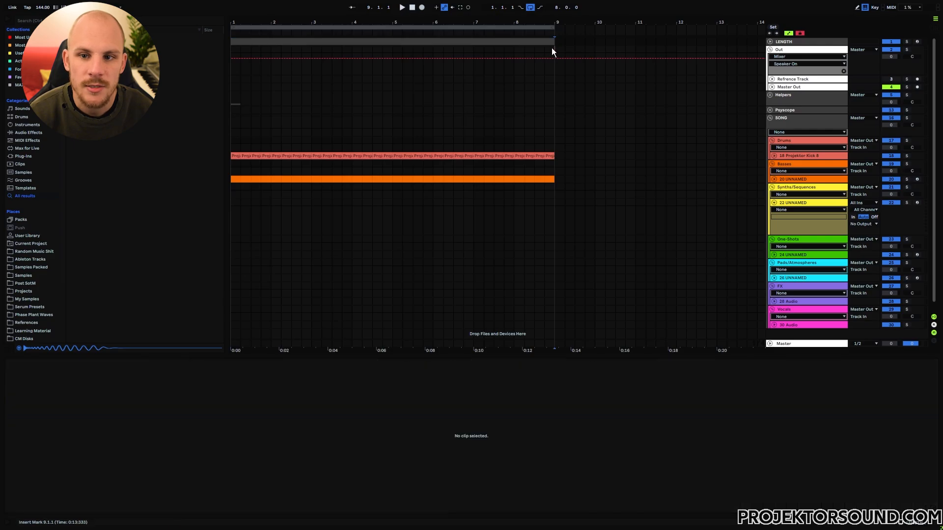
left_click_drag(542, 98, 461, 115)
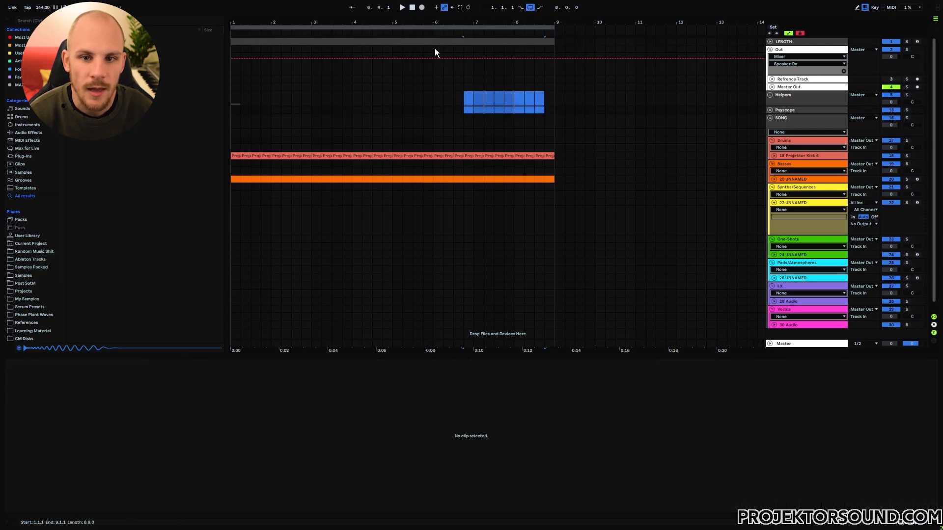
key("ctrl+l")
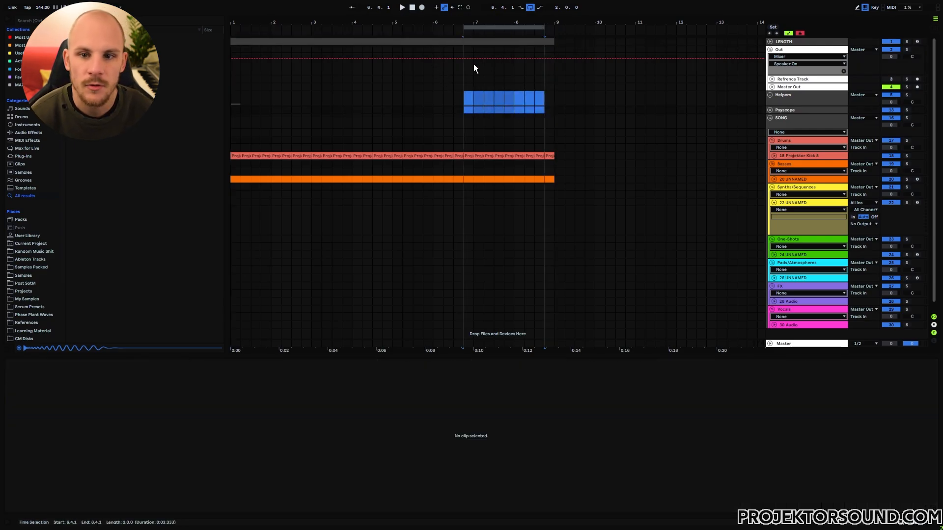
left_click(487, 40)
key("ctrl+l")
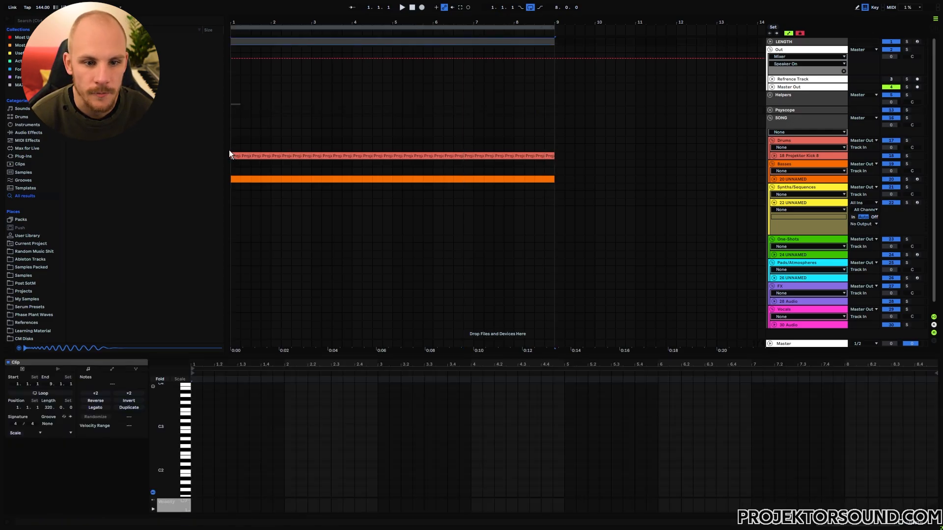
Create a four-bar MIDI clip on track 22 and draw a repeating G#0 note rhythm in it.
left_click_drag(232, 205, 260, 206)
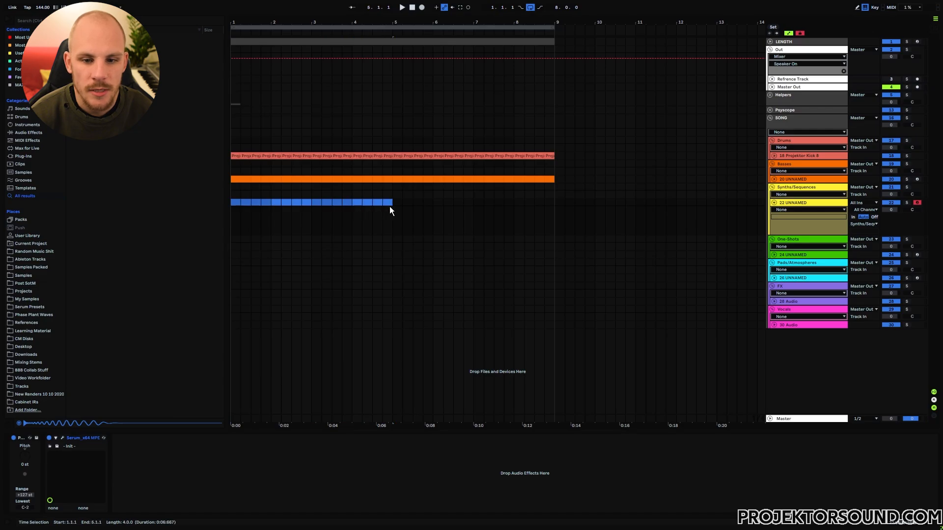
key("ctrl+shift+m")
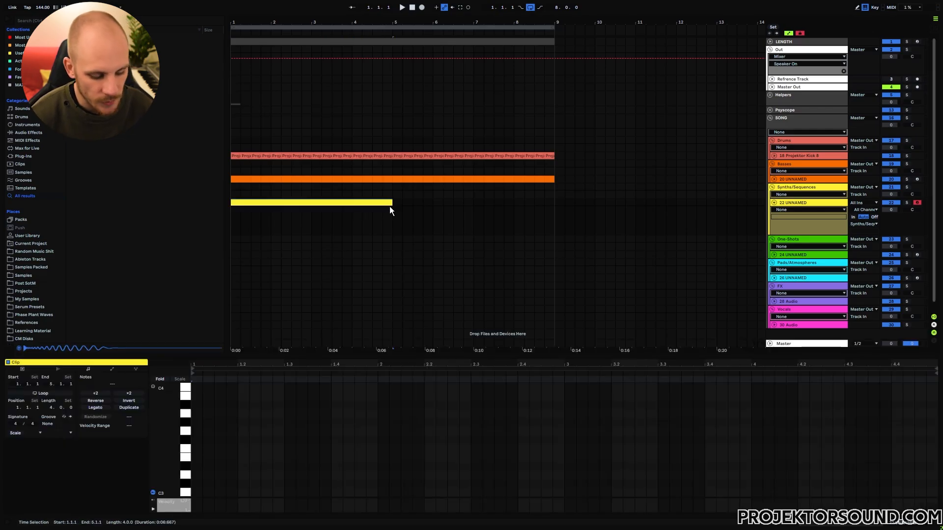
scroll(199, 463, "down", 5)
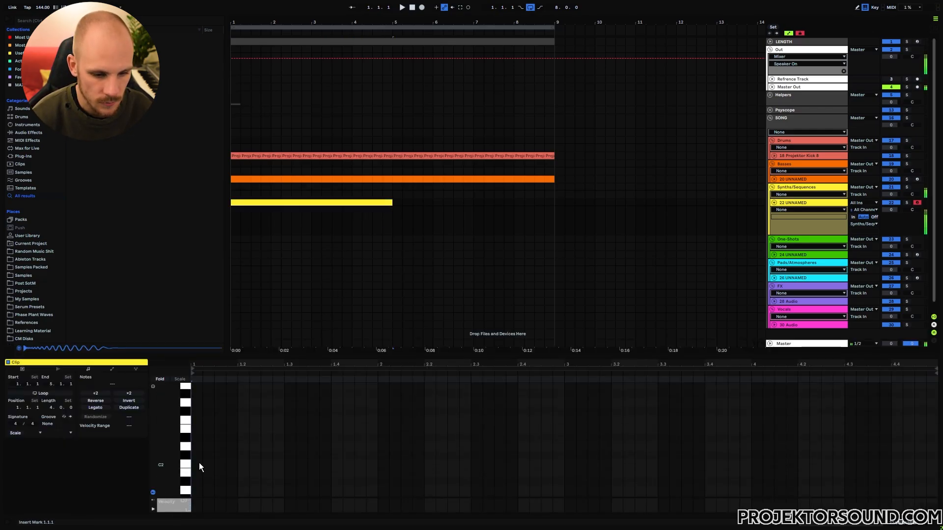
scroll(199, 463, "down", 3)
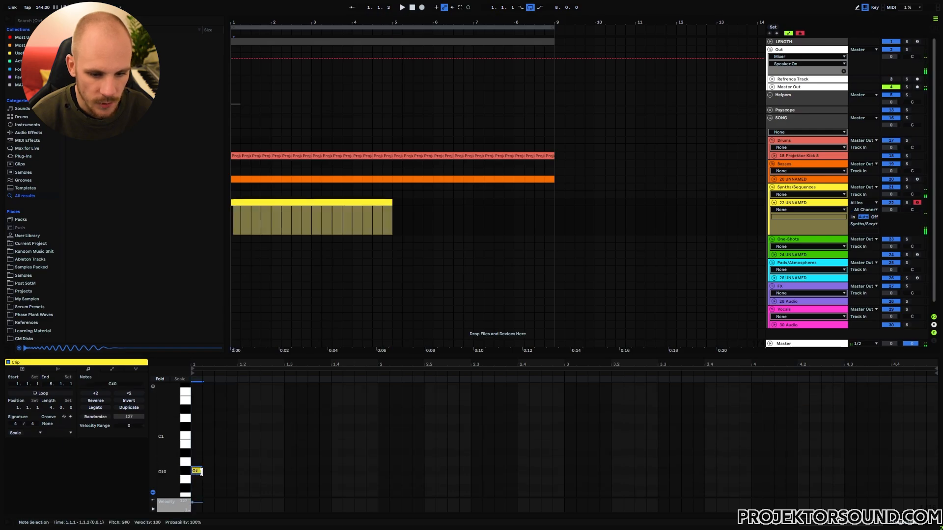
double_click(200, 471)
left_click_drag(202, 473, 197, 474)
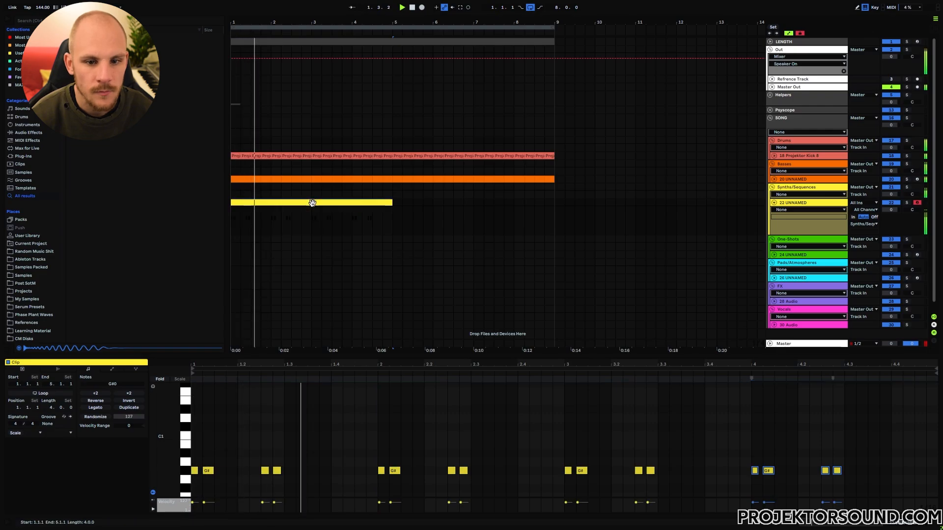
left_click(314, 204)
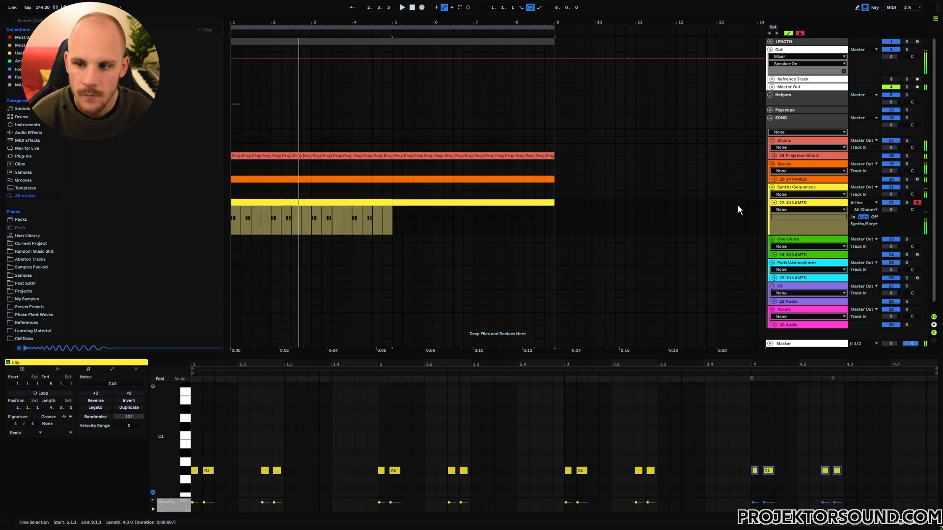
key("space")
double_click(793, 203)
Insert the OTT compressor after Serum on track 22 and audition the loop.
right_click(175, 476)
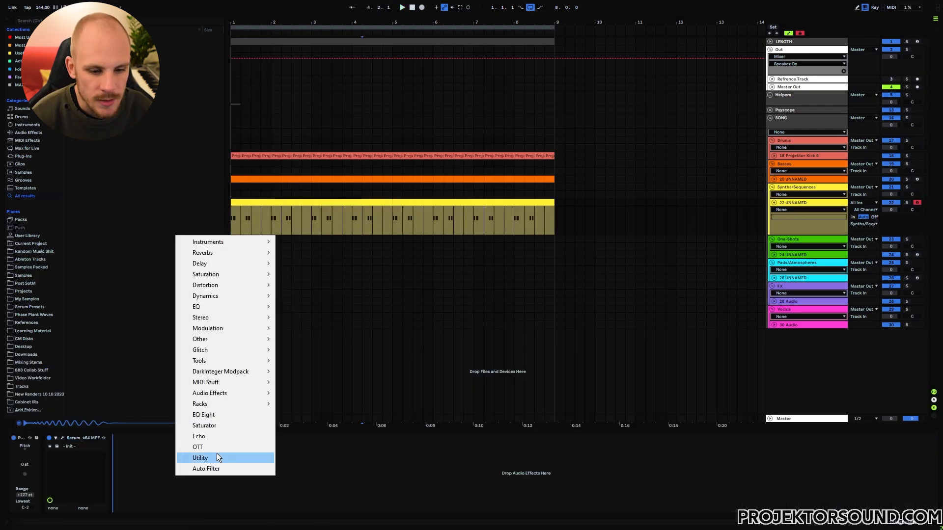
left_click(215, 445)
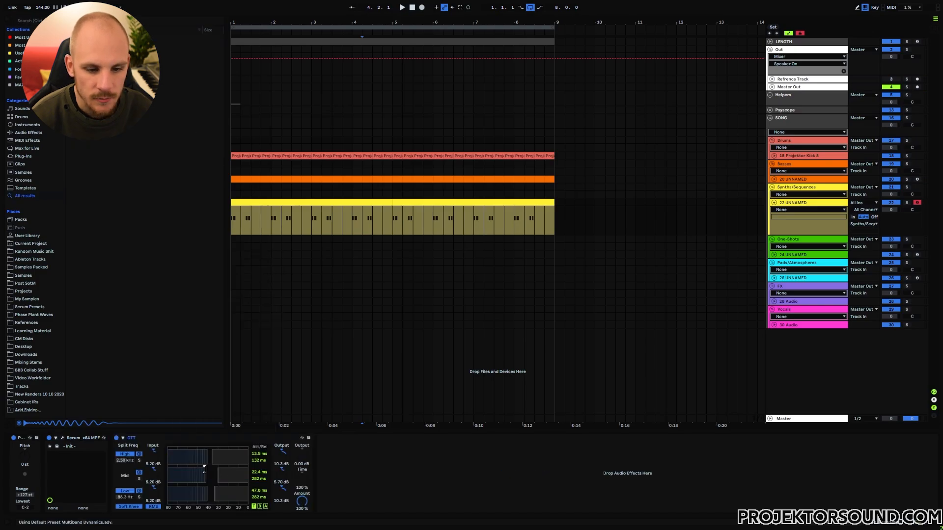
key("space")
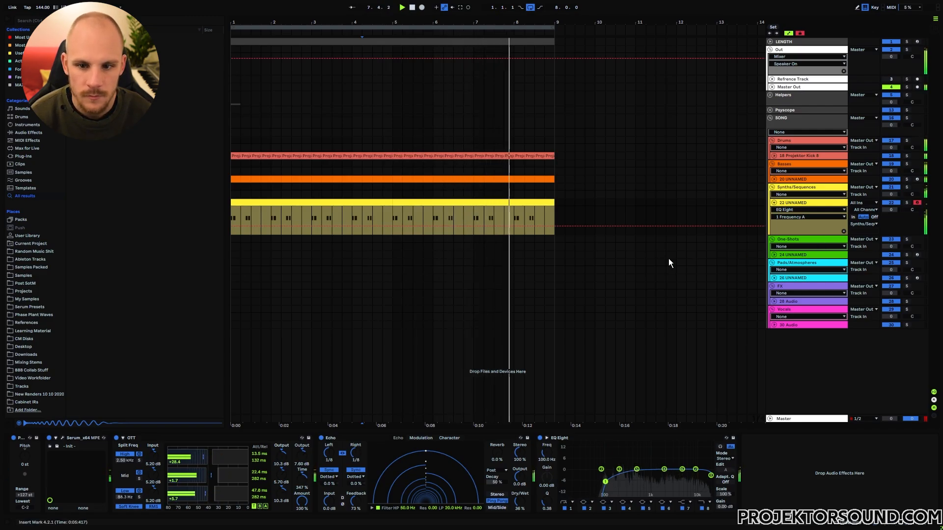
left_click(571, 211)
key("space")
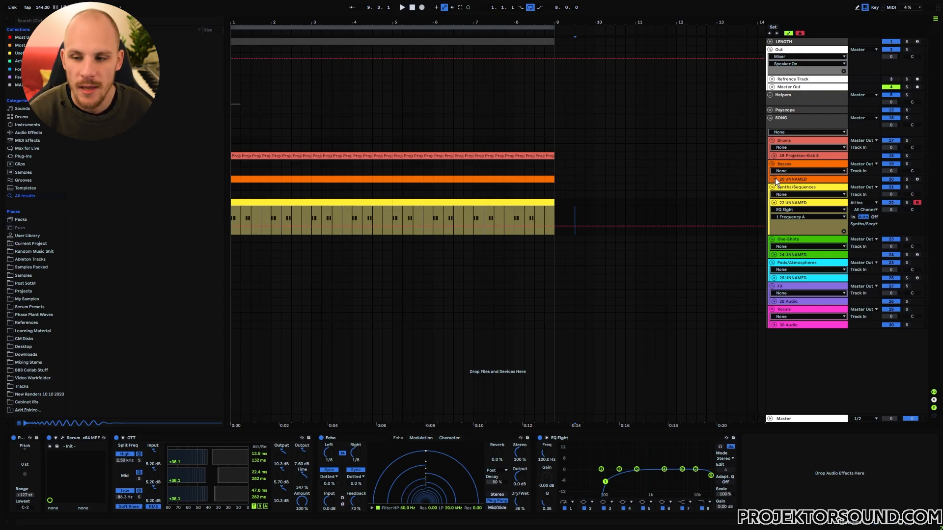
Show the Track Volume envelopes for the kick, bass and synth tracks and lower each track's volume.
left_click(774, 179)
left_click(774, 156)
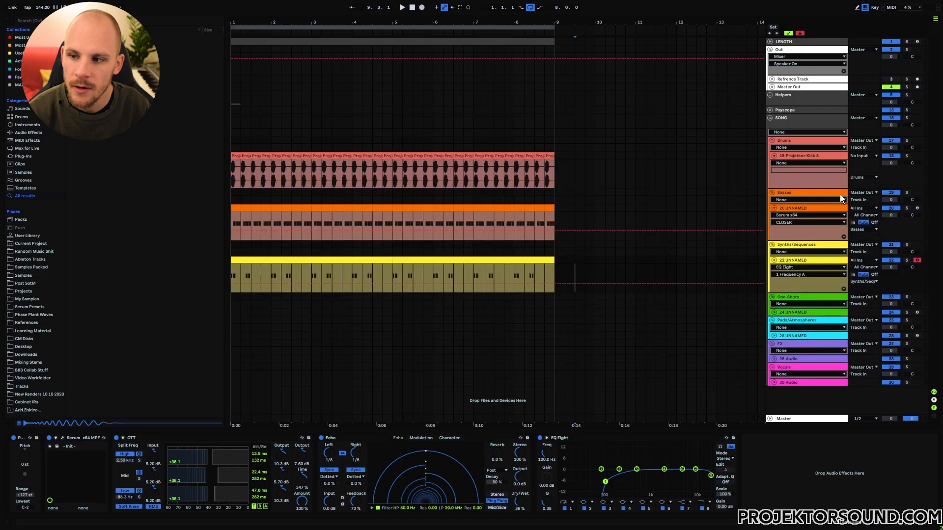
left_click(888, 170)
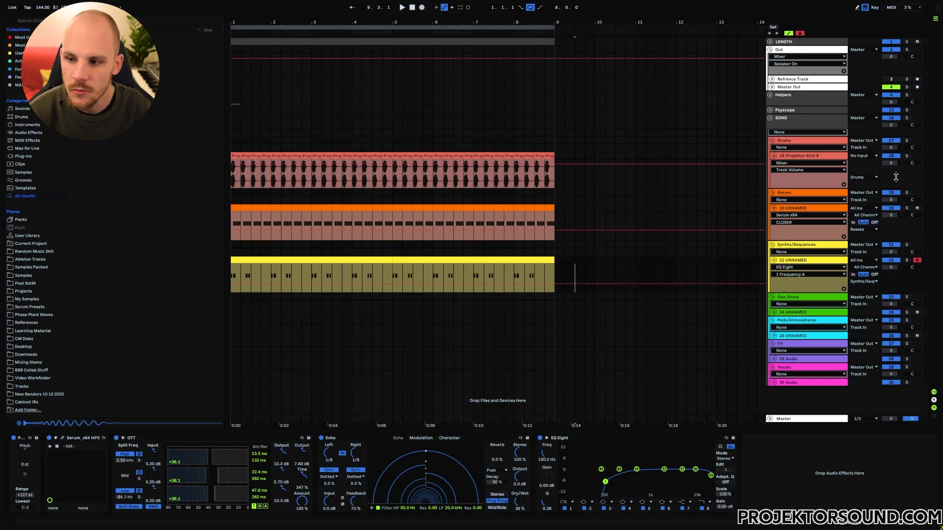
left_click_drag(896, 177, 896, 177)
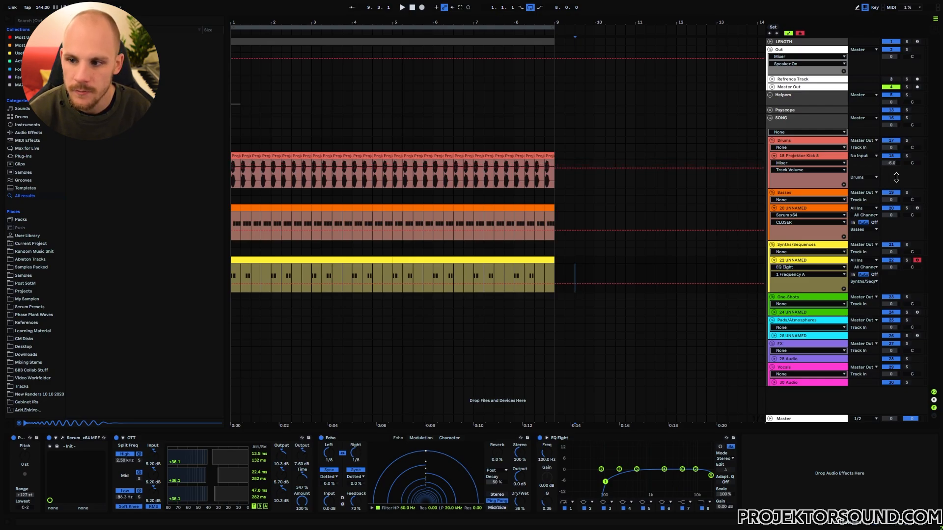
left_click(891, 215)
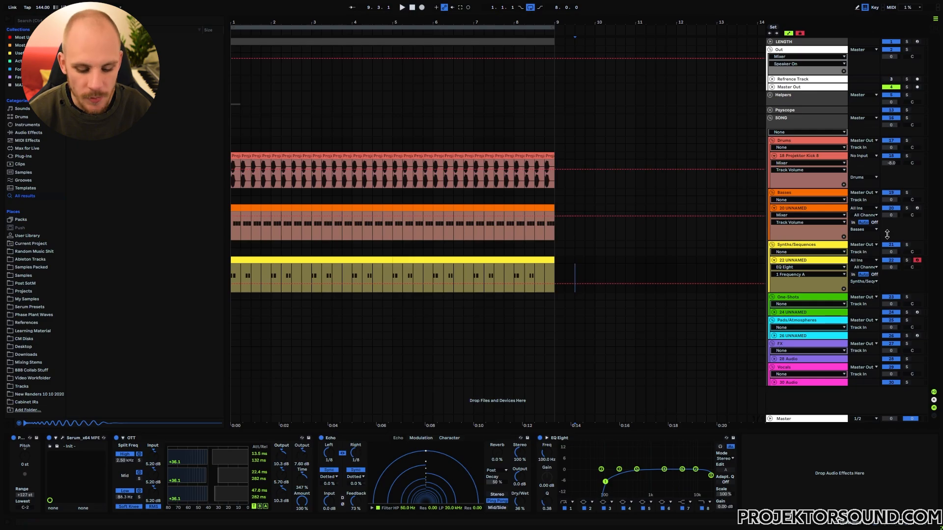
left_click_drag(887, 234, 887, 234)
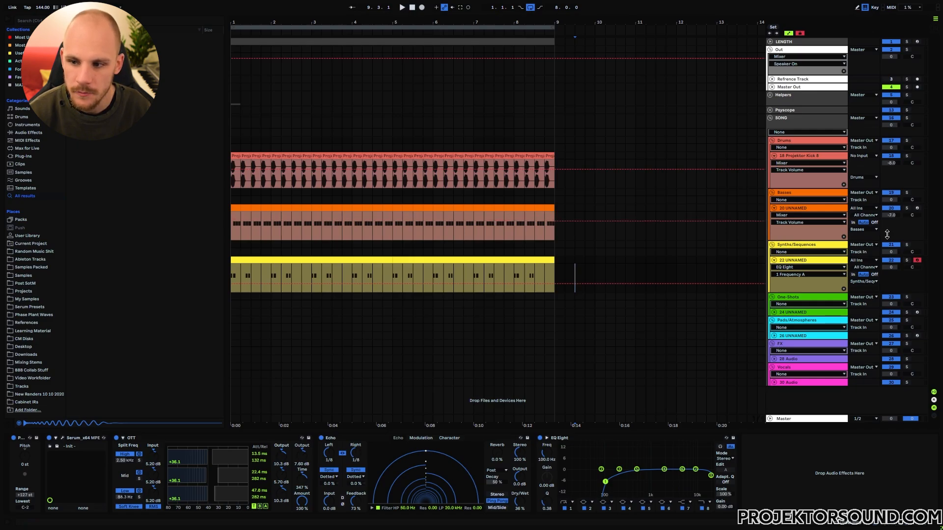
left_click(887, 275)
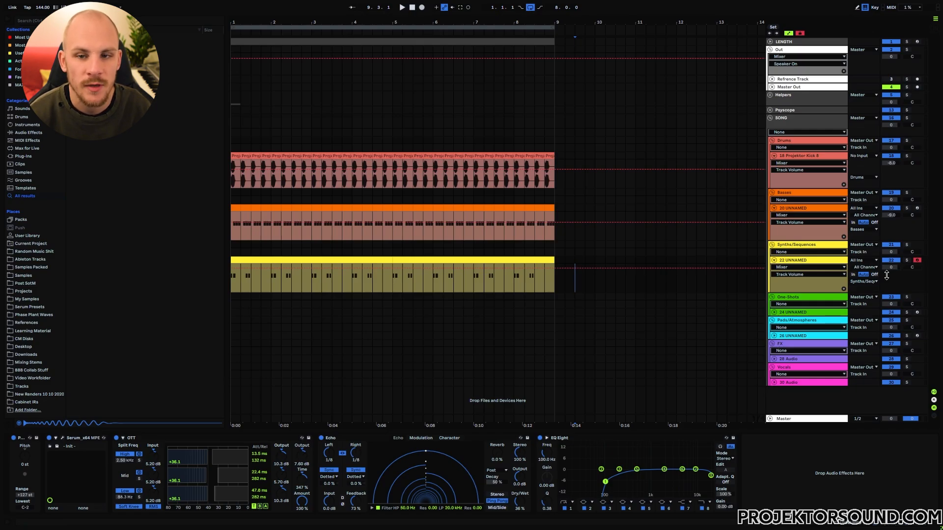
left_click_drag(887, 276, 890, 279)
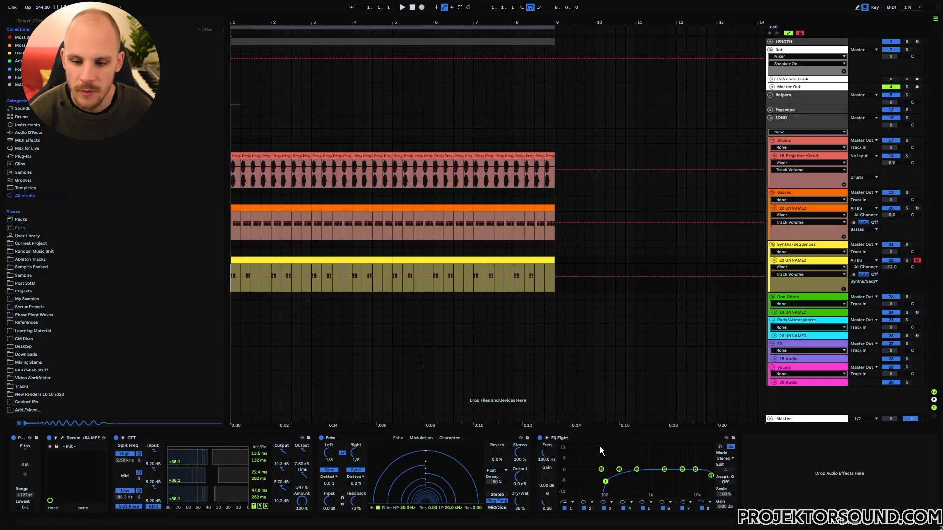
left_click(597, 458)
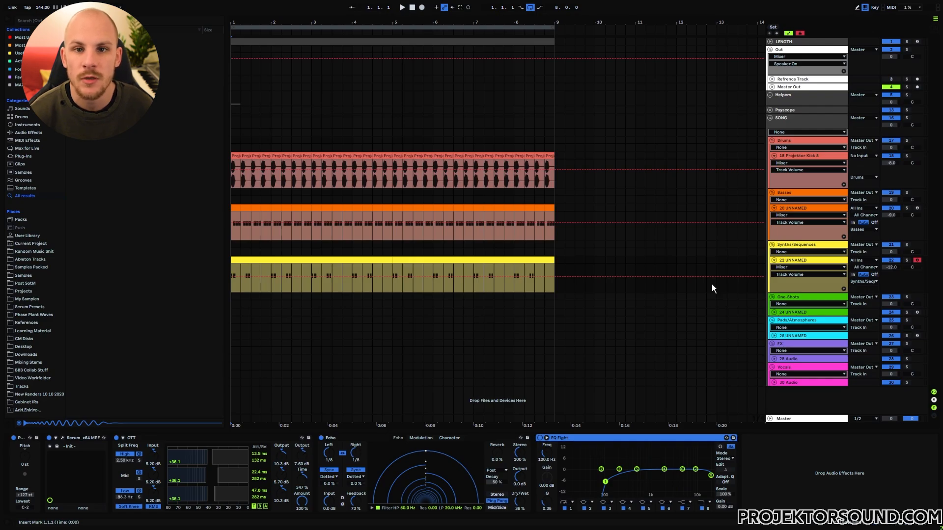
Insert a new audio track directly below the Projektor Kick 8 track.
left_click(783, 157)
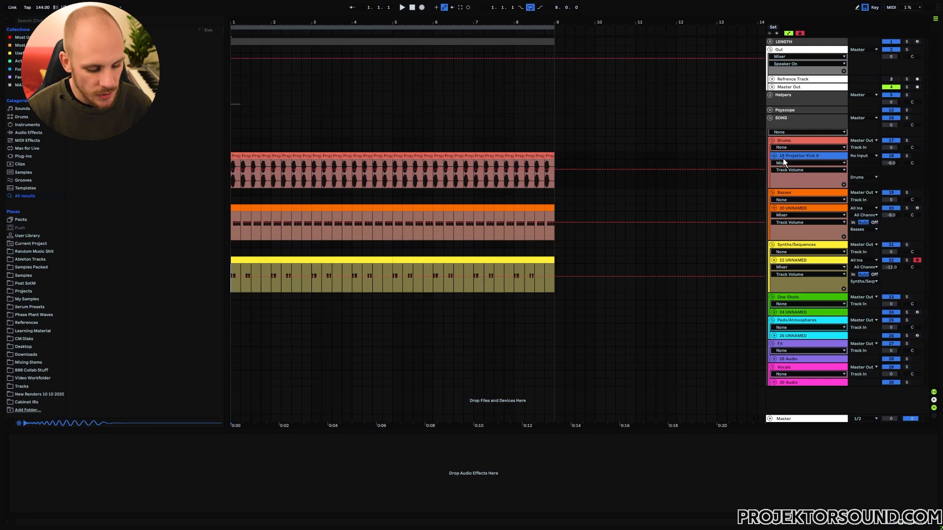
key("ctrl+t")
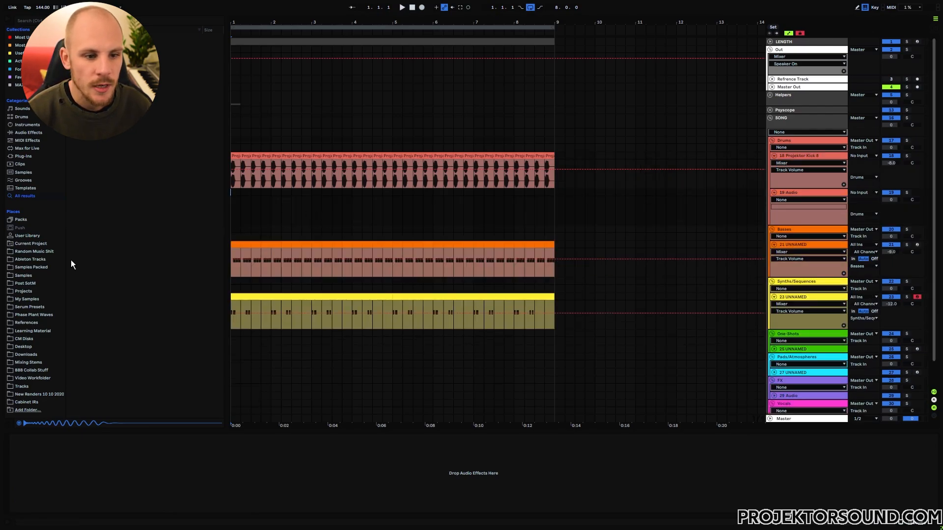
Drag NIA_Closed_Hat_12.wav from Samples Packed > NIA_SOUNDS_&_FX > NIA_DRUM_HITS > NIA_HATS to bar 1.
left_click(46, 269)
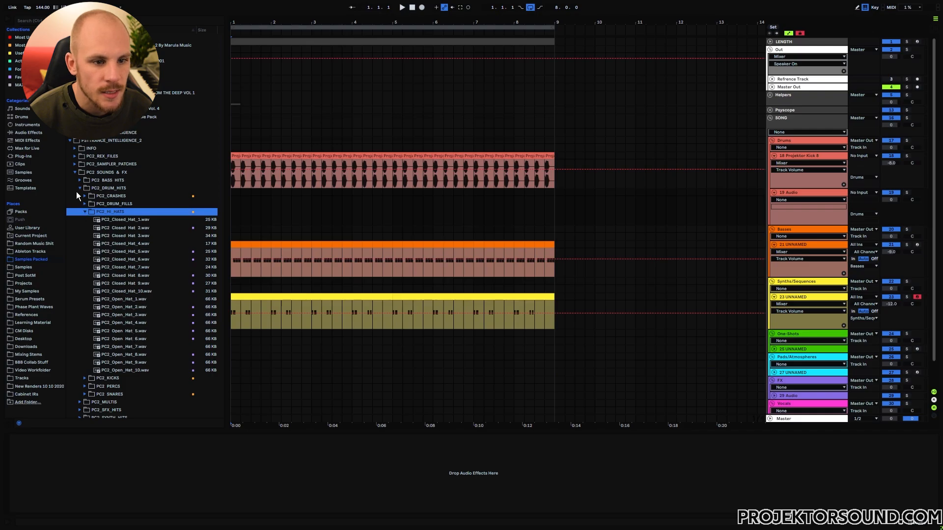
scroll(74, 143, "down", 3)
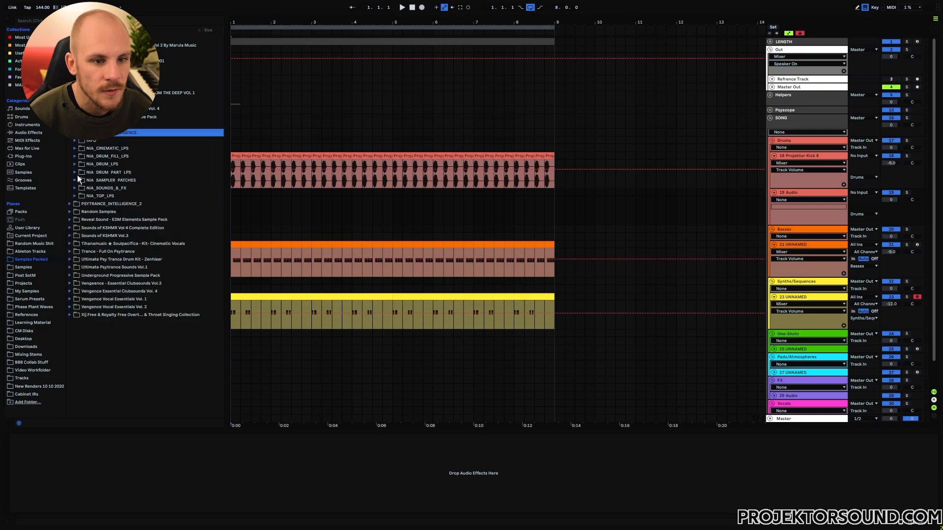
left_click(75, 188)
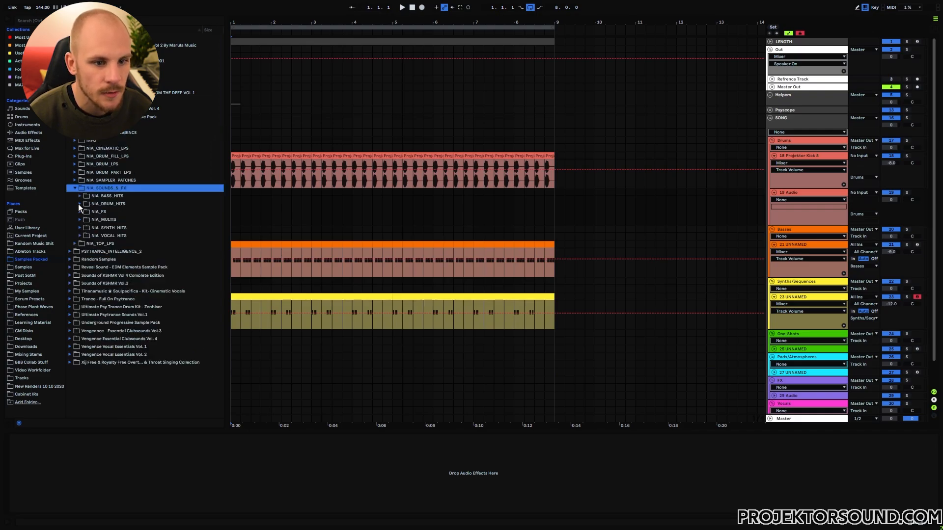
left_click(80, 204)
left_click(86, 220)
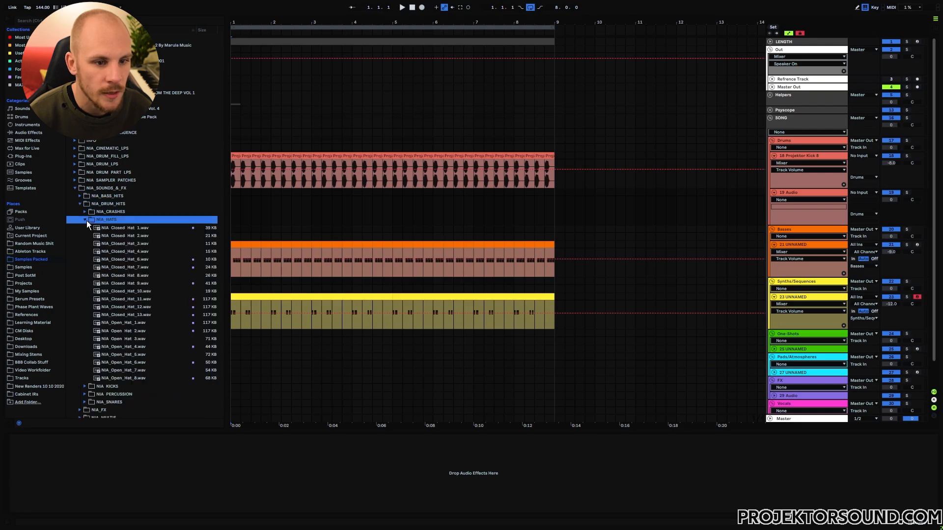
left_click(131, 308)
left_click_drag(131, 313, 231, 209)
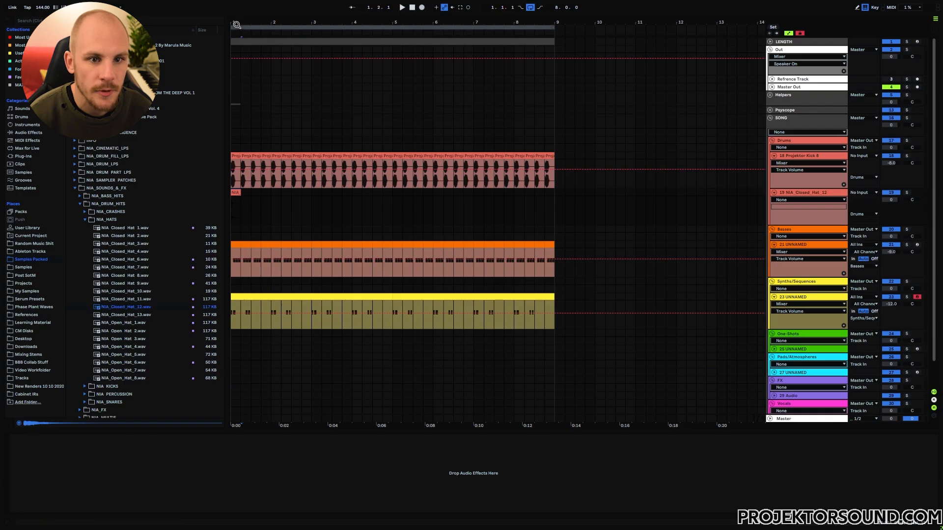
Trim the hat clip so it ends at 1.1.2.
left_click_drag(239, 22, 246, 128)
left_click(252, 211)
key("ctrl+e")
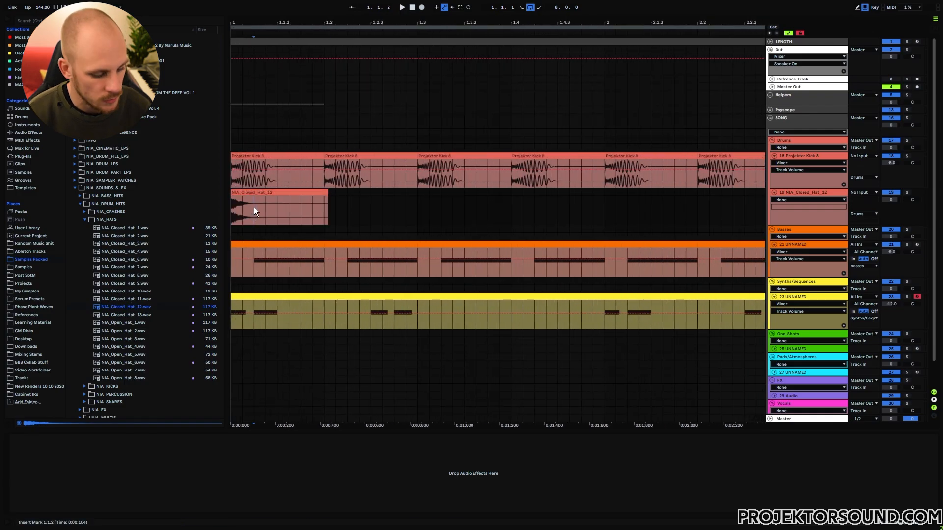
left_click(287, 193)
key("Delete")
Repeat the short hat clip to fill bar 1, then repeat that bar onward.
left_click(247, 191)
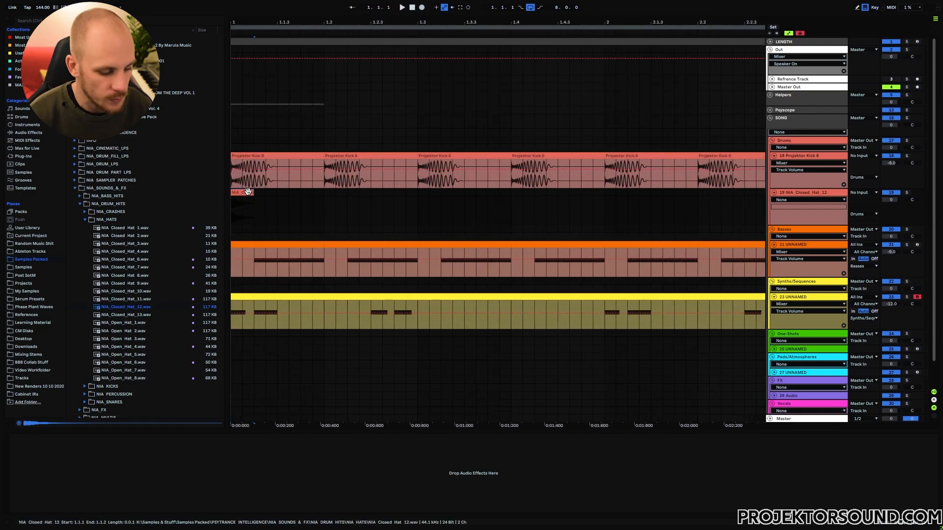
key("ctrl+d")
key("ctrl+d")
key("ctrl+d")
key("ctrl+d")
key("ctrl+d")
key("ctrl+d")
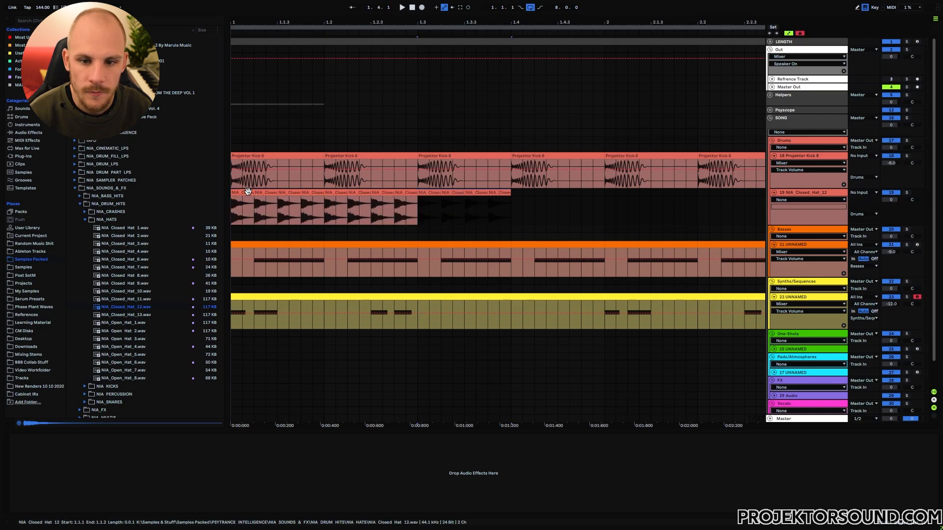
left_click(248, 192, "shift")
key("ctrl+d")
key("ctrl+d")
key("ctrl+d")
key("ctrl+d")
key("ctrl+d")
key("ctrl+d")
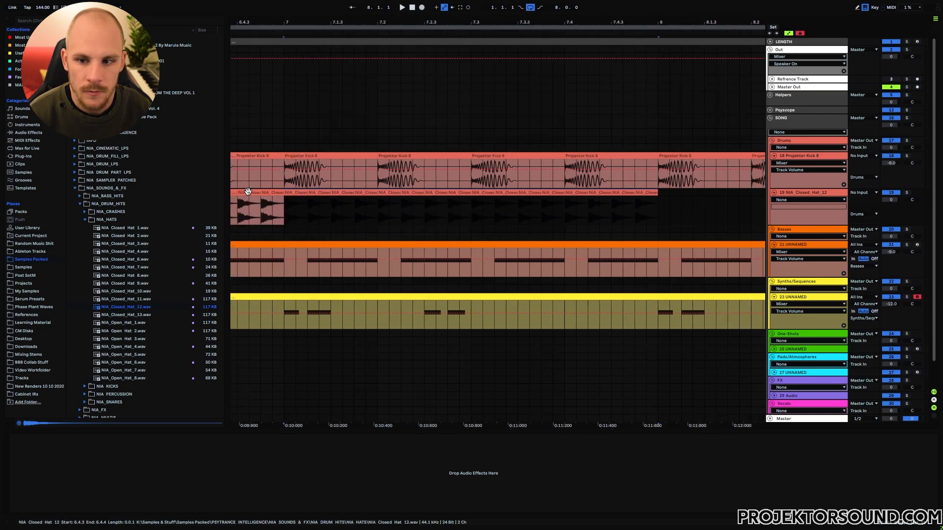
key("ctrl+d")
scroll(251, 196, "down", 10)
left_click(264, 219)
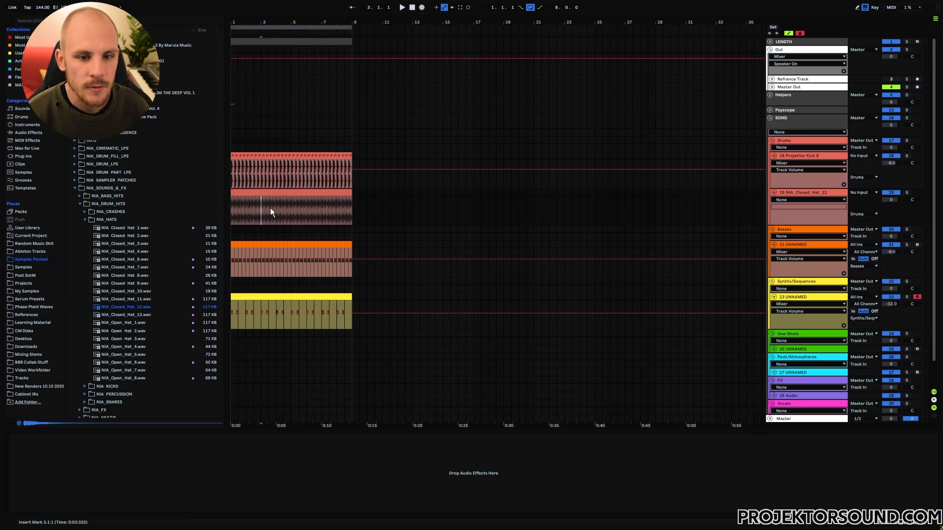
Add LFOTool to the closed hat track and move its curve's peak earlier.
right_click(270, 208)
right_click(270, 208)
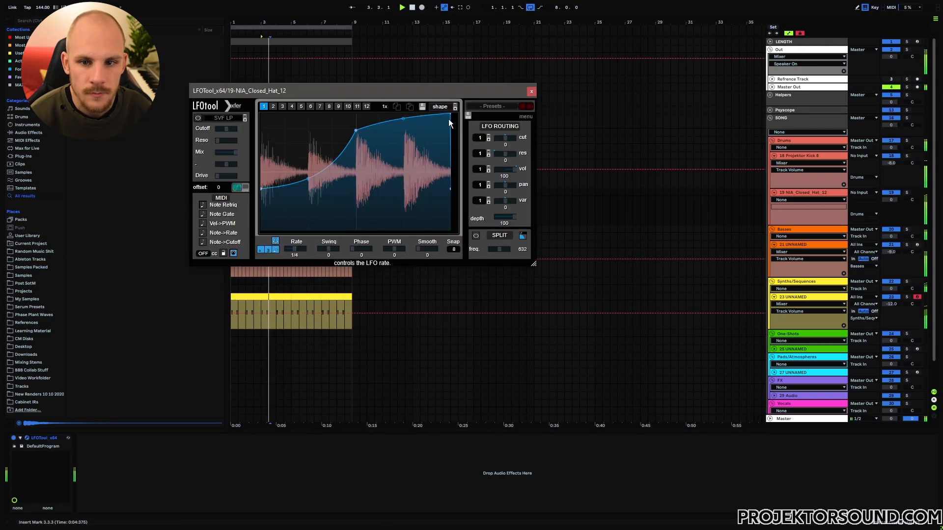
left_click_drag(449, 115, 438, 115)
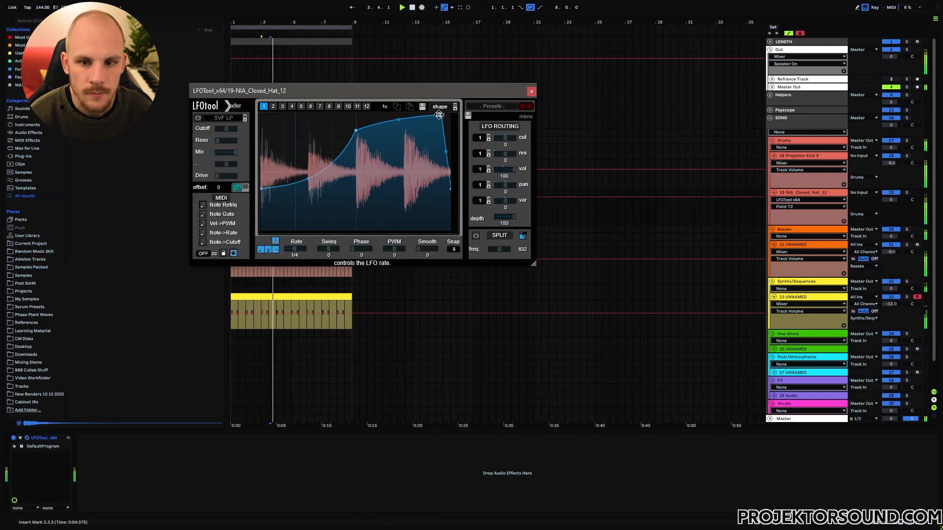
left_click(531, 91)
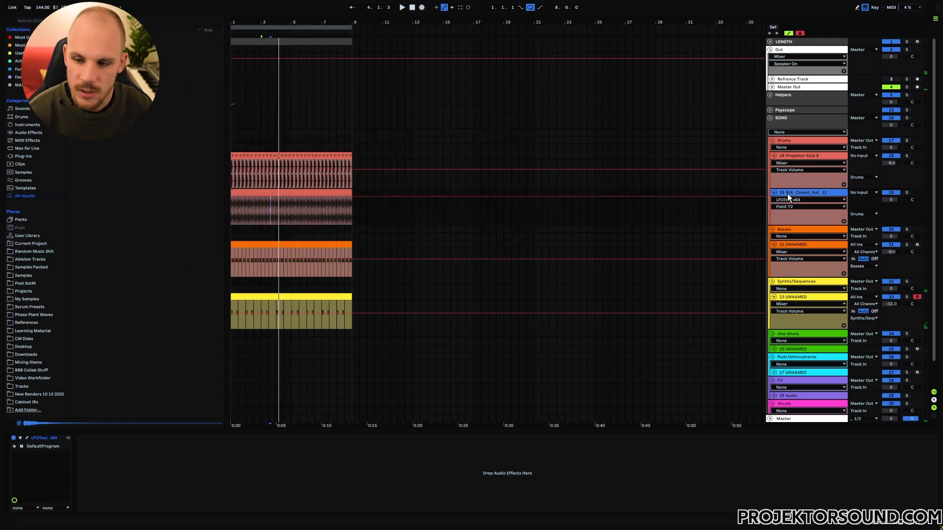
Group the closed hat track and set the group volume to -10 dB.
key("ctrl+g")
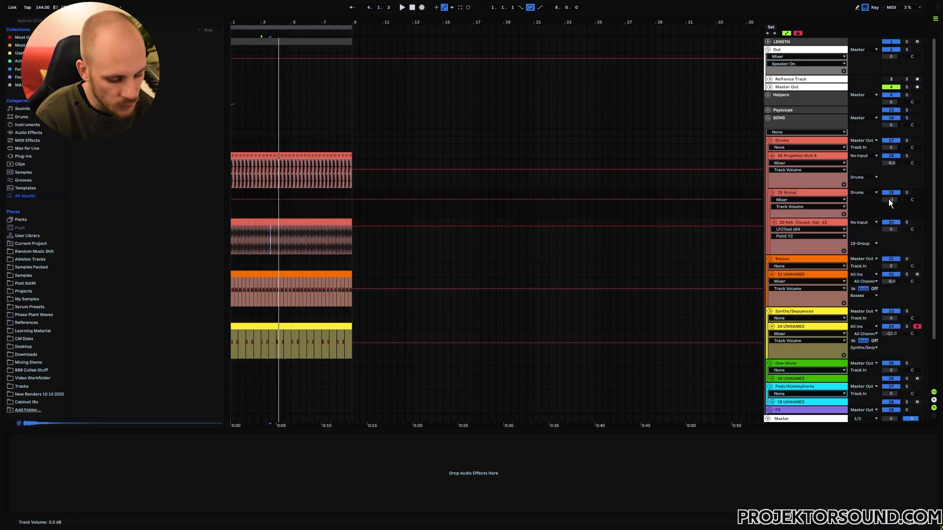
type("-10")
key("Return")
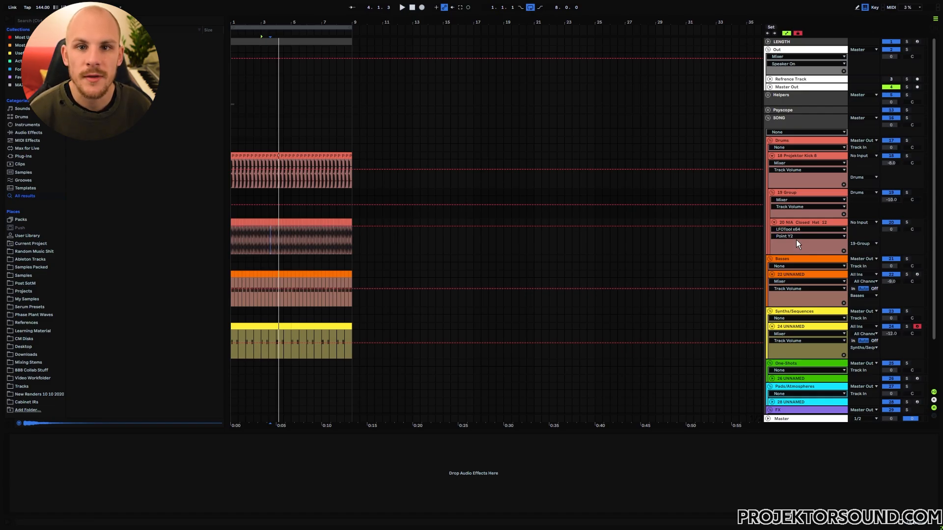
left_click(797, 192)
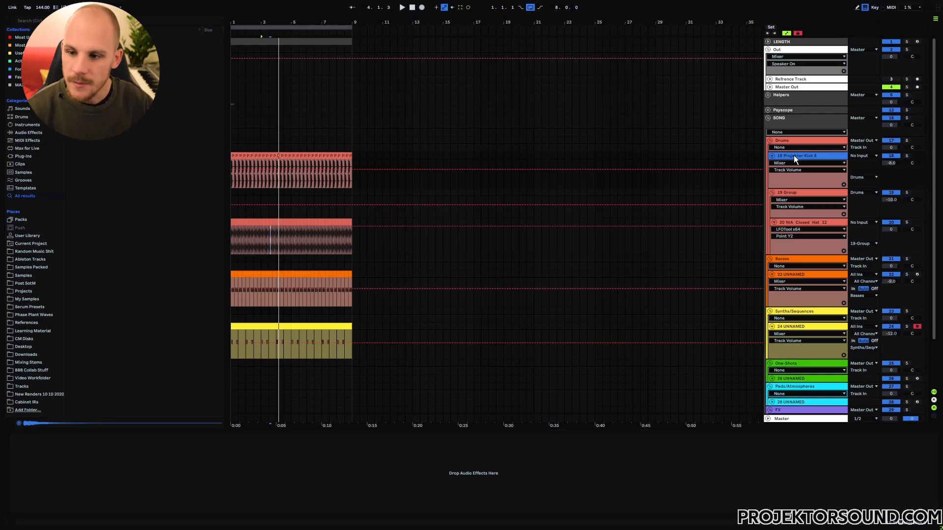
Group the kick track, reset its volume to 0 dB and set the 18 Group to -8 dB.
key("ctrl+g")
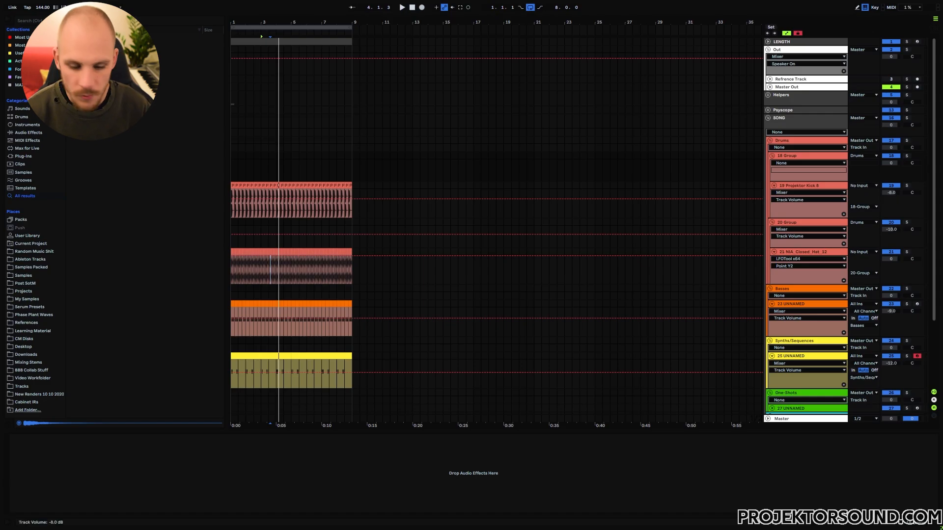
left_click(894, 194)
key("Delete")
left_click(891, 161)
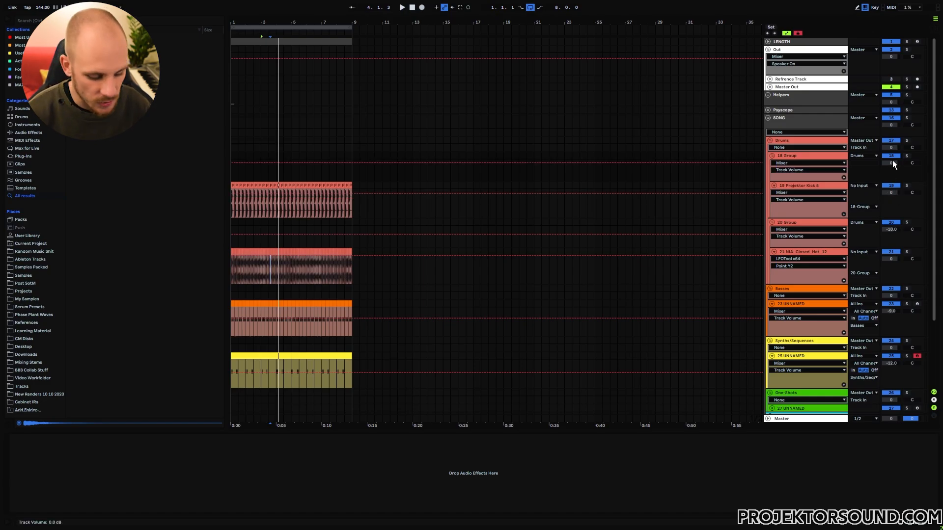
type("-8.")
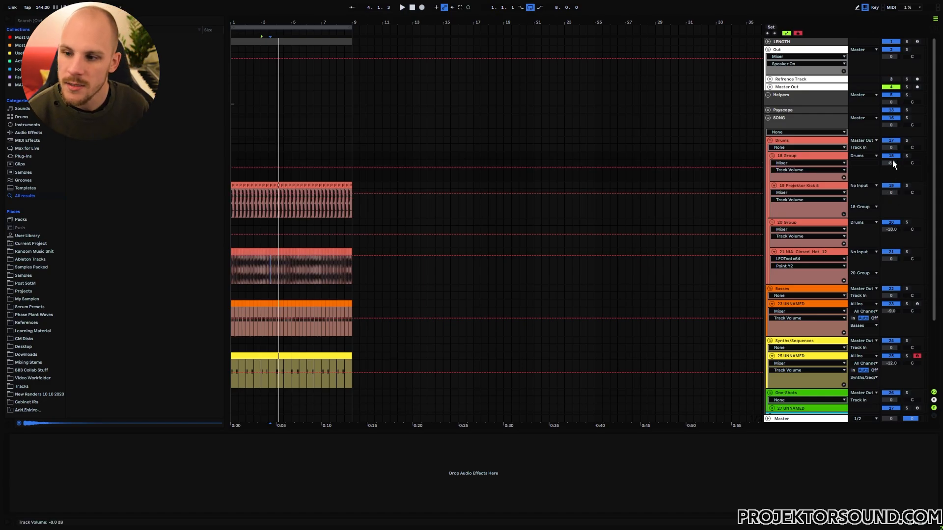
Group the bass track, reset its volume to 0 dB and set the 23 Group to -9 dB.
left_click(796, 305)
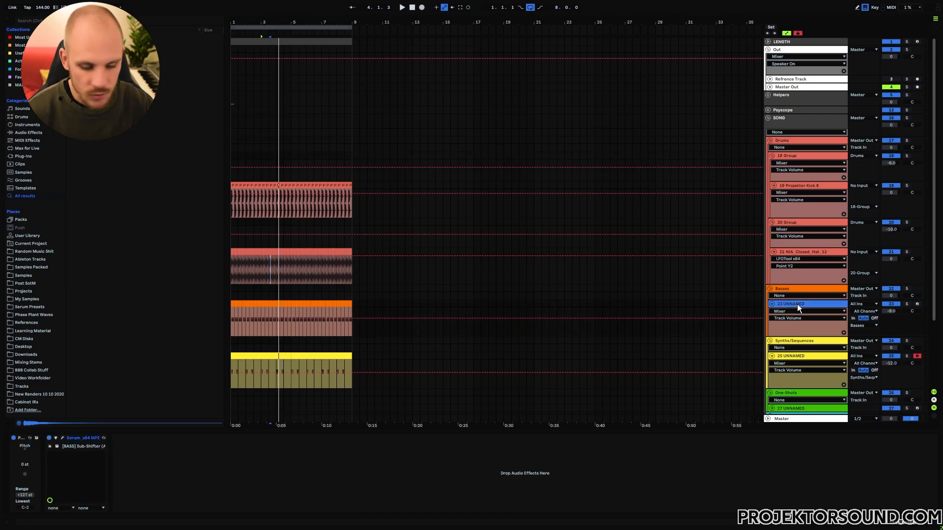
key("ctrl+g")
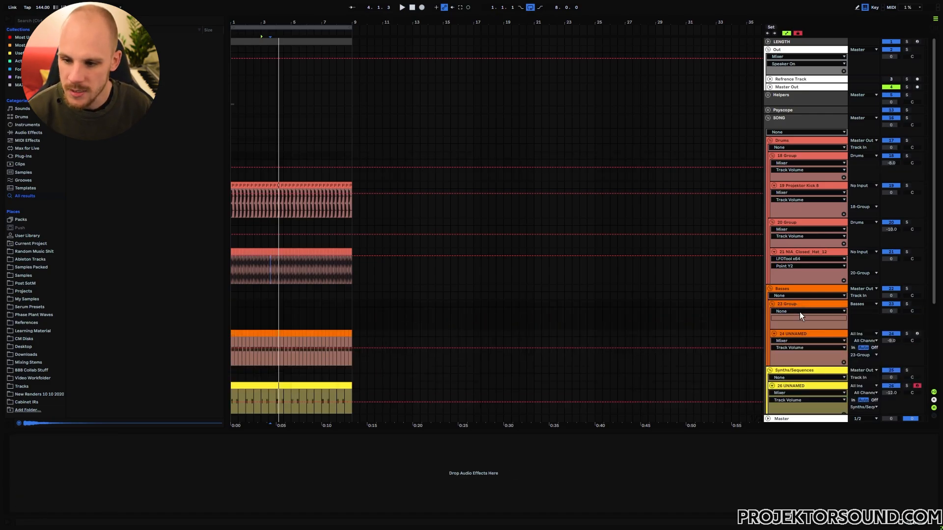
left_click(893, 341)
key("Delete")
left_click(890, 309)
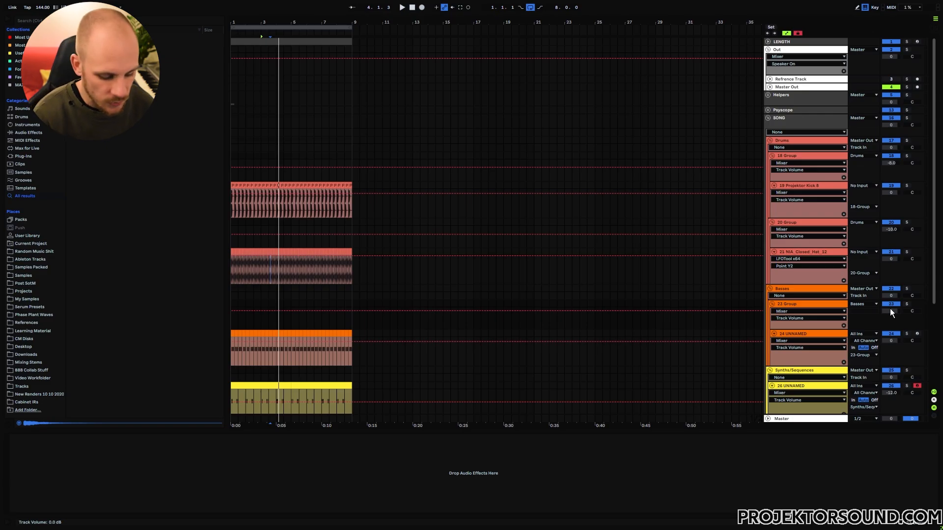
type("-9")
key("Return")
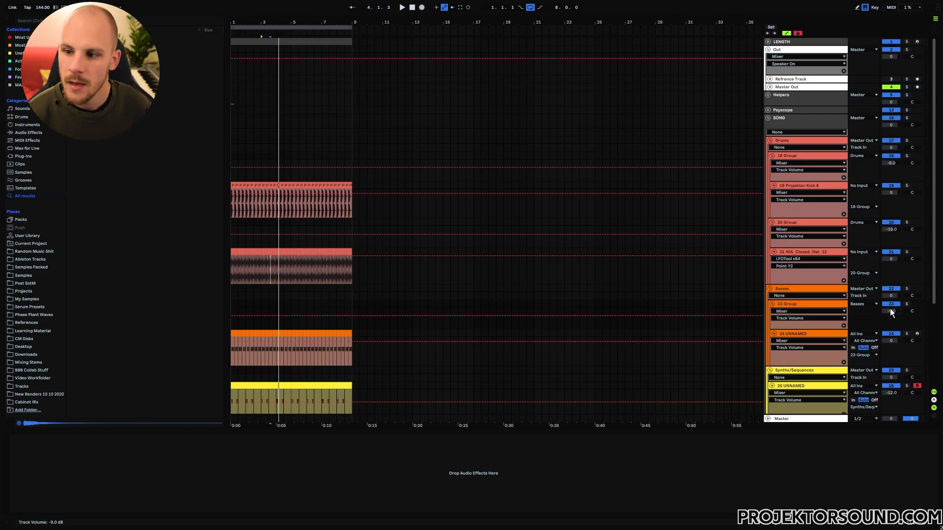
left_click(788, 157)
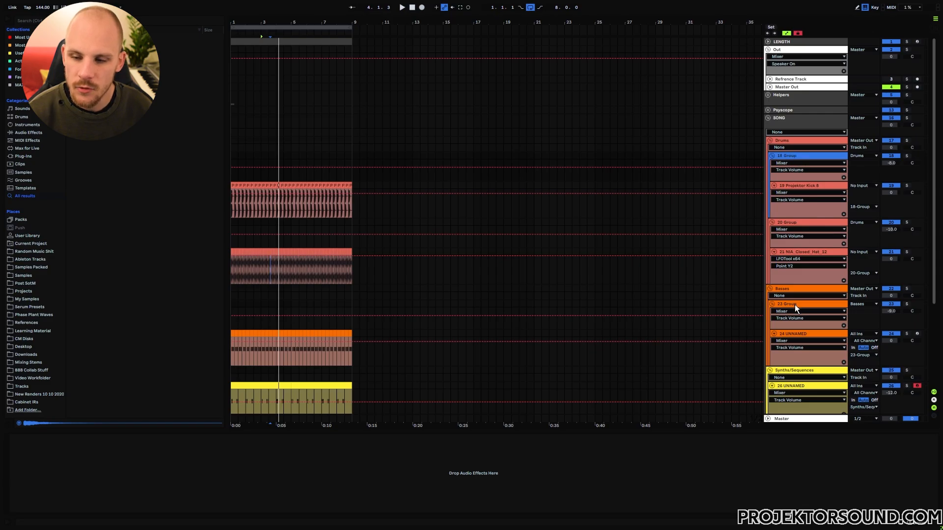
Unfold the Psyscope group and route the 23 Group into the Bass 1 track.
left_click(768, 111)
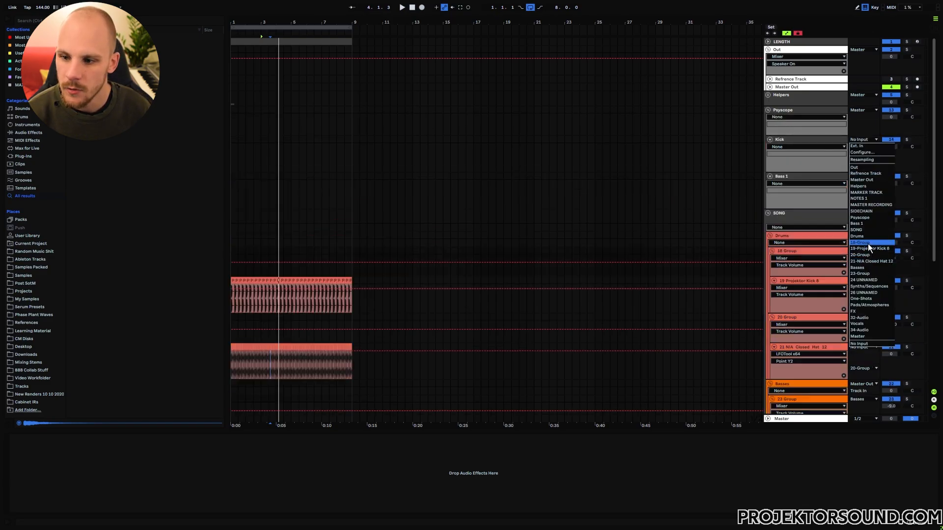
left_click(859, 176)
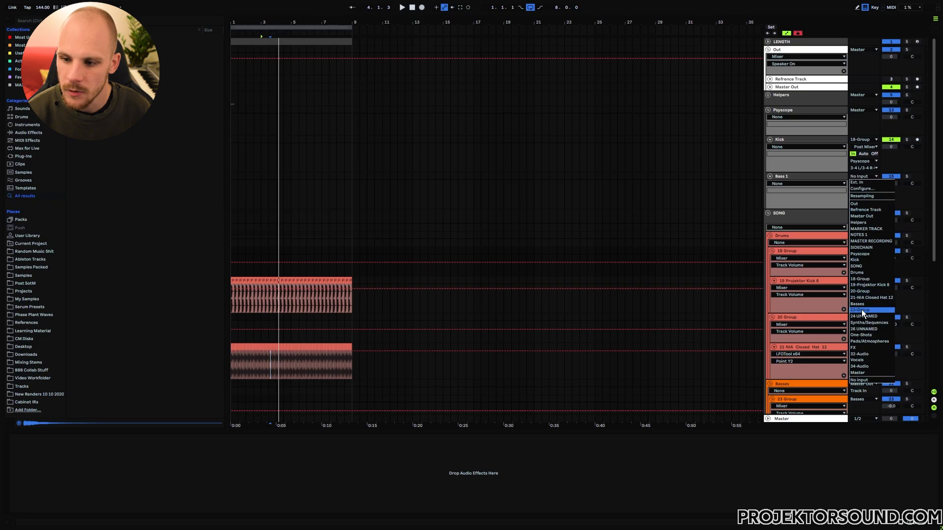
left_click(861, 310)
In Psyscope, set the latency offset to 0 and view kick and bass as one summed waveform.
left_click(787, 111)
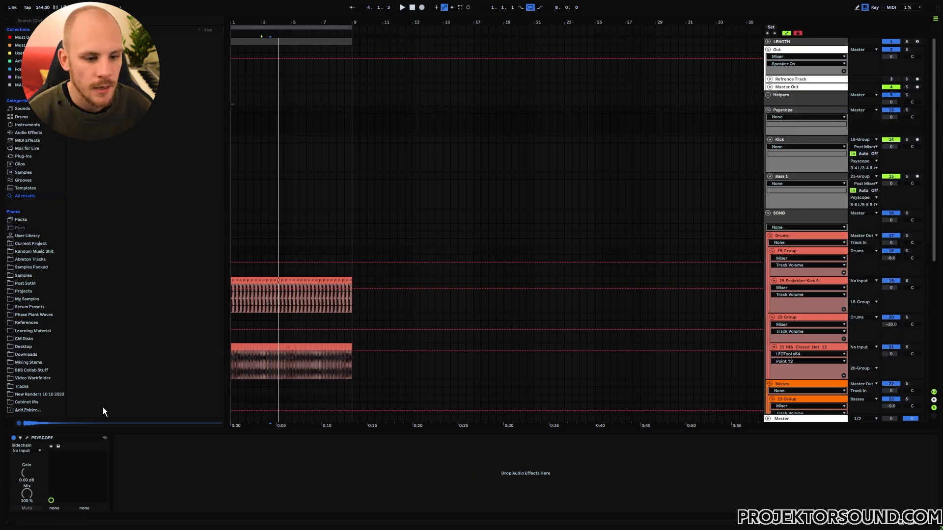
left_click(28, 438)
key("space")
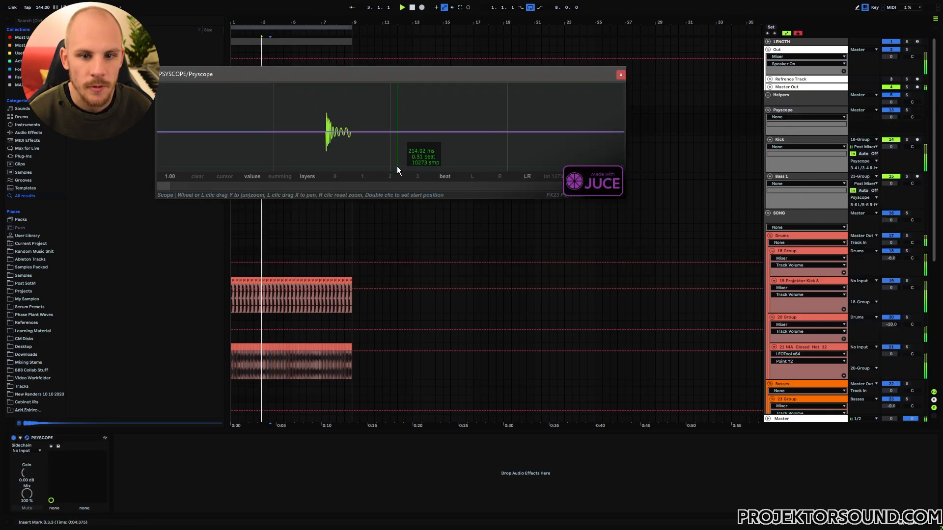
double_click(555, 175)
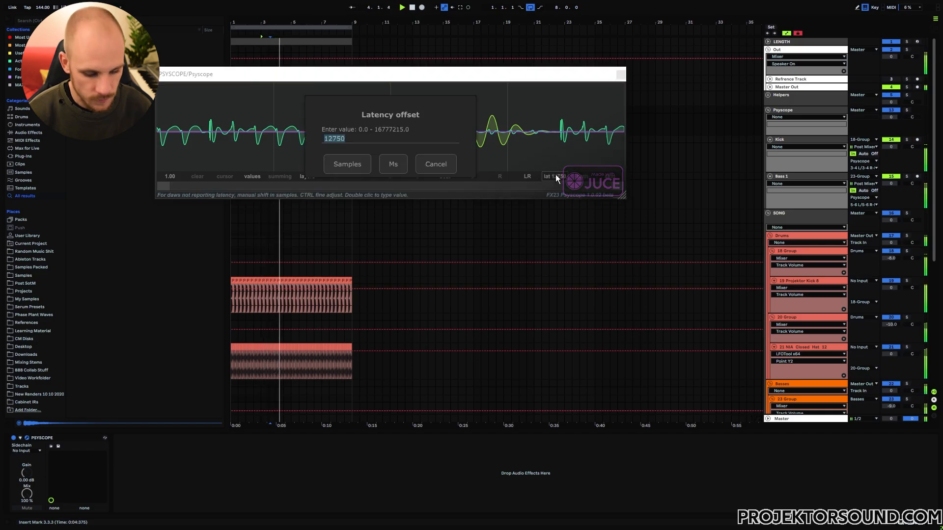
type("0")
key("Return")
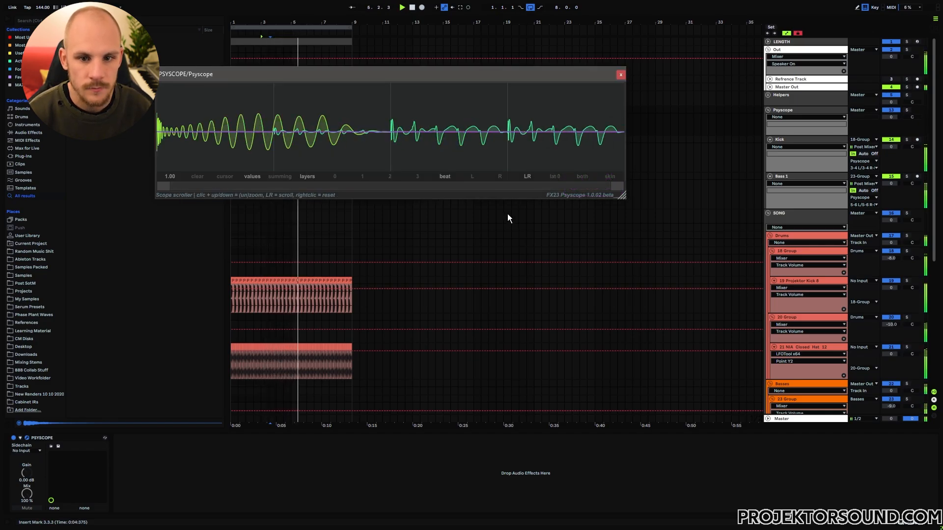
left_click(274, 175)
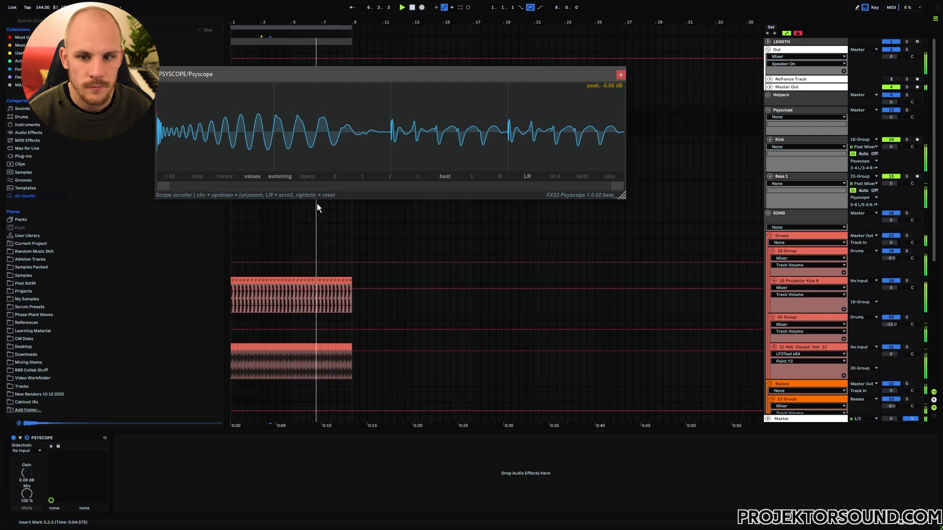
key("space")
key("ctrl+alt+p")
scroll(317, 208, "down", 3)
left_click(789, 279)
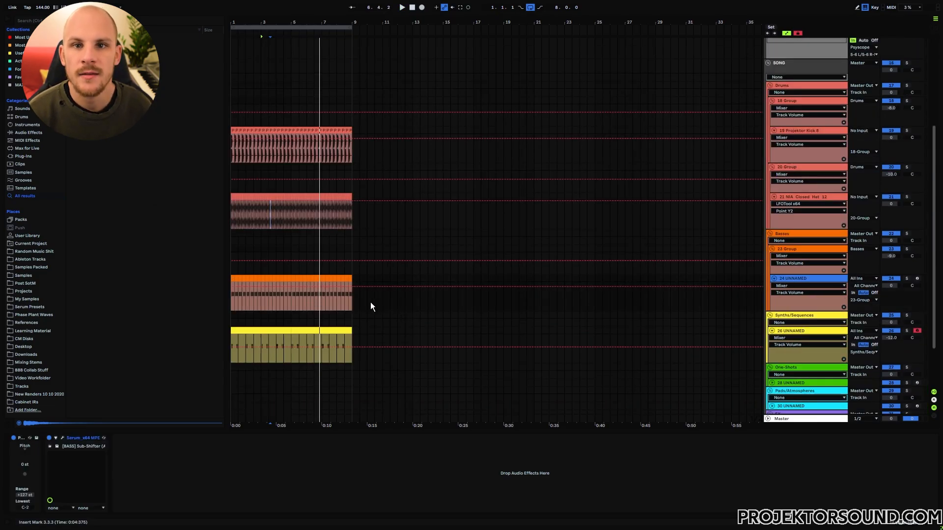
Add a new track under Projektor Kick 8 and paste the kick clip's last beat onto it.
left_click(791, 131)
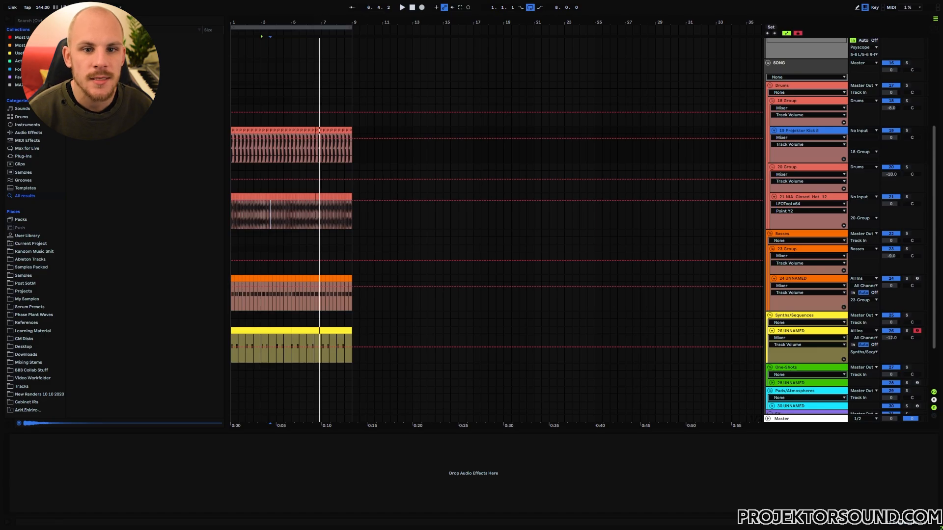
left_click_drag(302, 22, 303, 90)
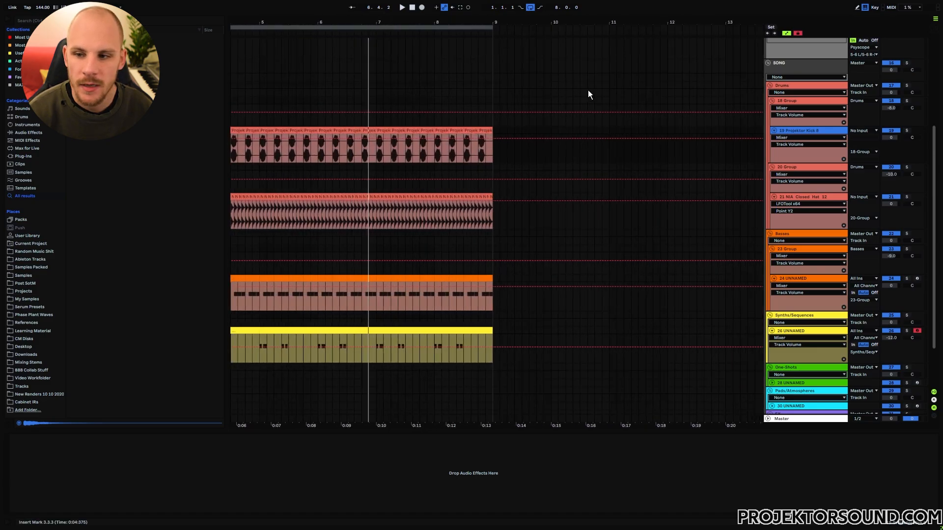
left_click(487, 278)
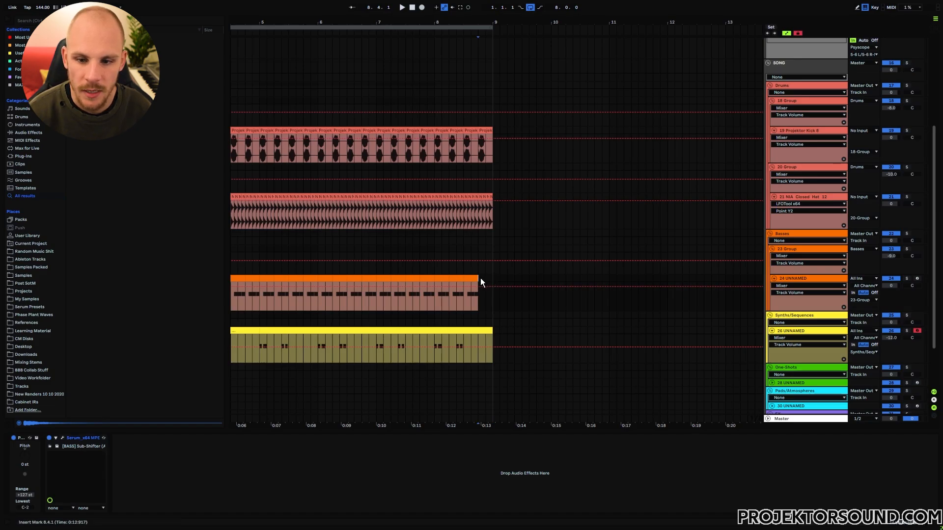
left_click(796, 131)
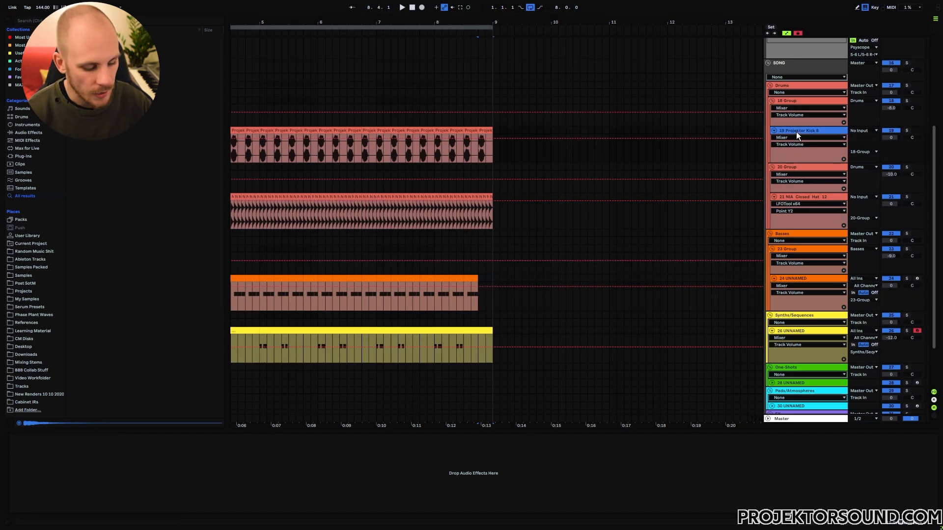
key("ctrl+t")
left_click(478, 130)
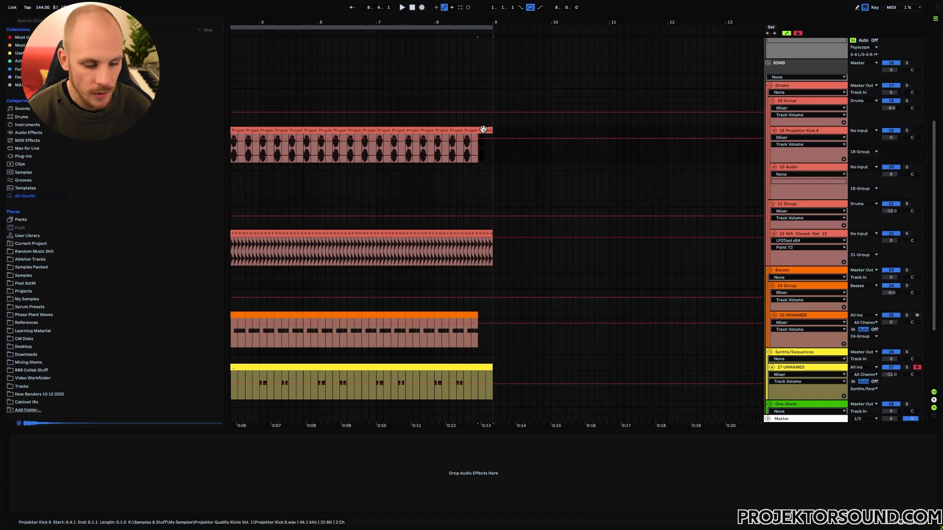
left_click(485, 168)
key("ctrl+v")
left_click(465, 180)
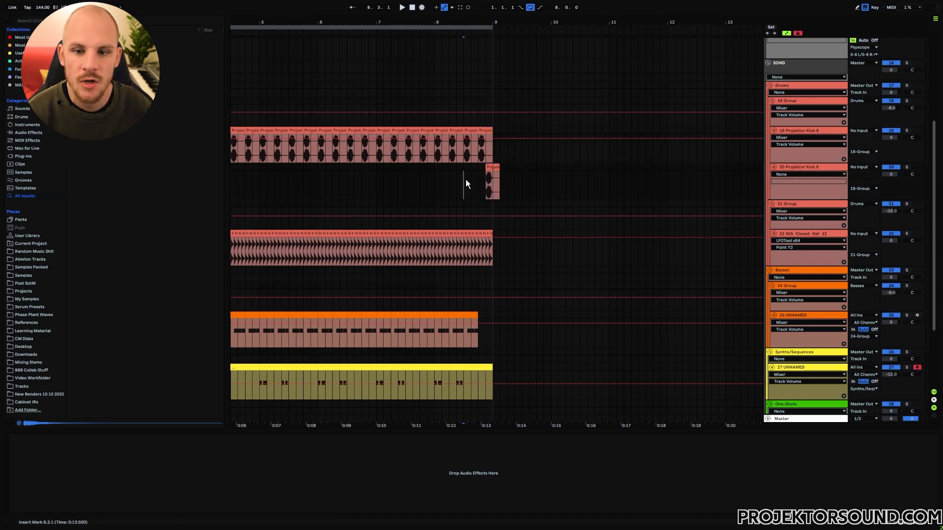
left_click_drag(376, 151, 464, 154)
left_click(486, 182)
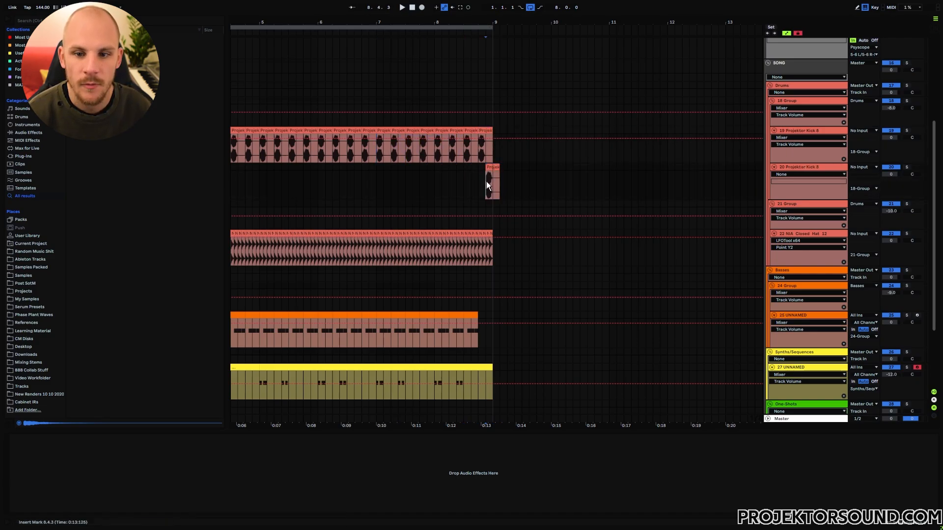
Shorten the pasted kick clip to end at 8.4.4 and duplicate it right after itself.
left_click_drag(494, 21, 501, 95)
left_click_drag(561, 166, 440, 182)
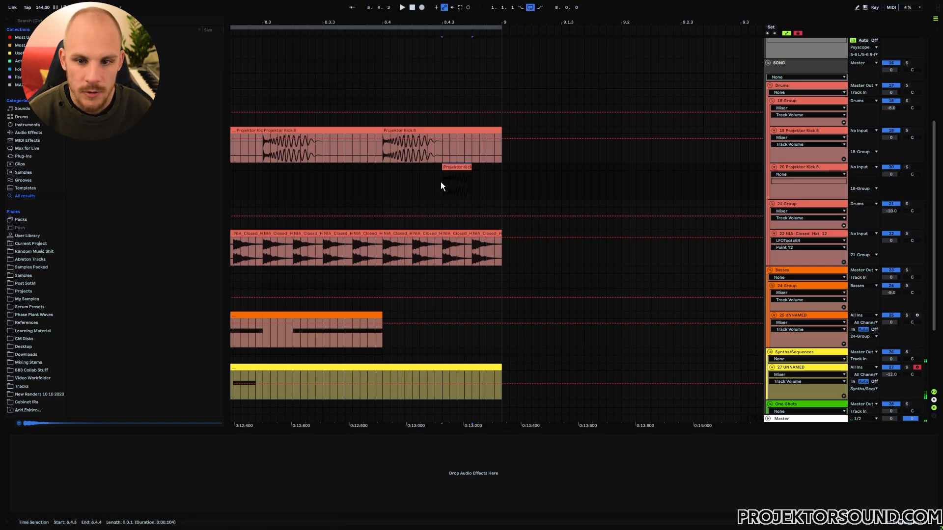
left_click(442, 182)
key("m")
left_click(450, 169)
key("ctrl+d")
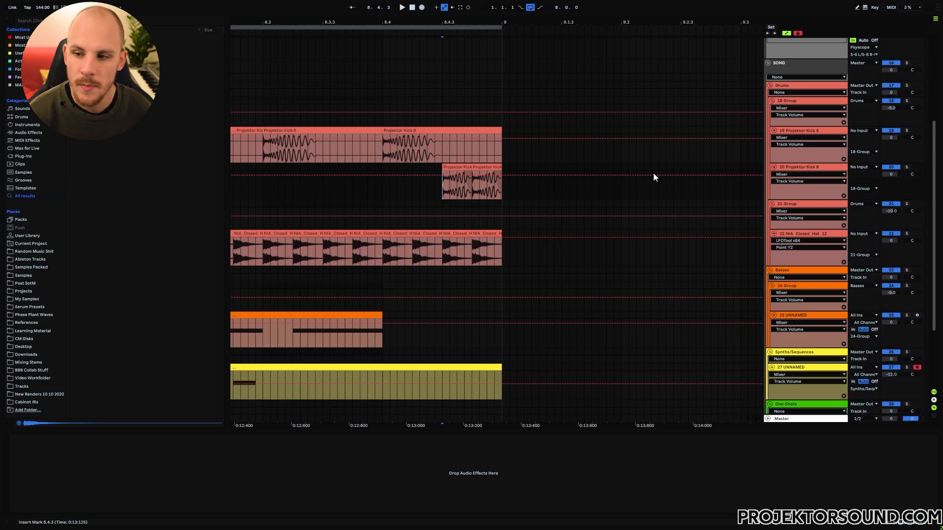
Lower the second kick layer to -4 dB and fold both kick tracks.
left_click_drag(889, 174, 888, 187)
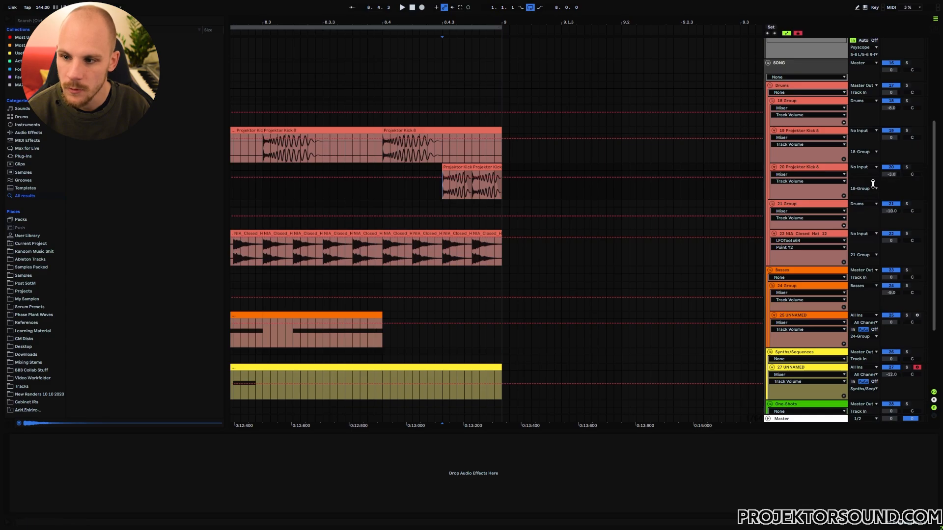
left_click(773, 130)
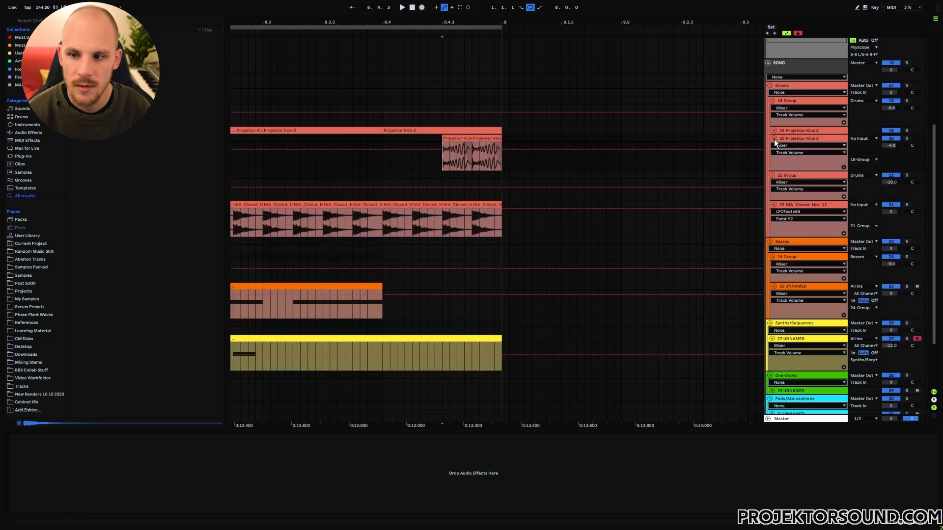
left_click(774, 139)
Zoom out to bars 1–12 and play the loop from bar 5.
left_click_drag(433, 25, 533, 10)
left_click(407, 138)
key("space")
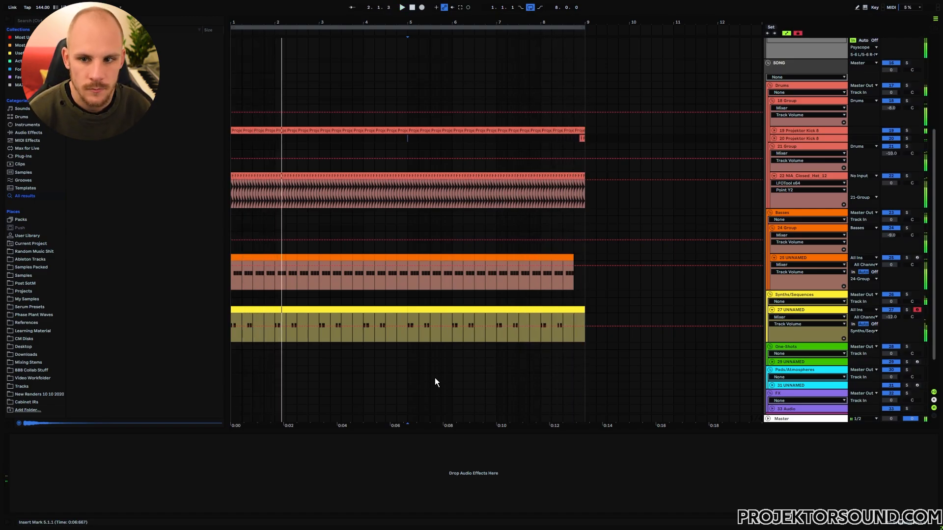
key("space")
left_click(787, 138)
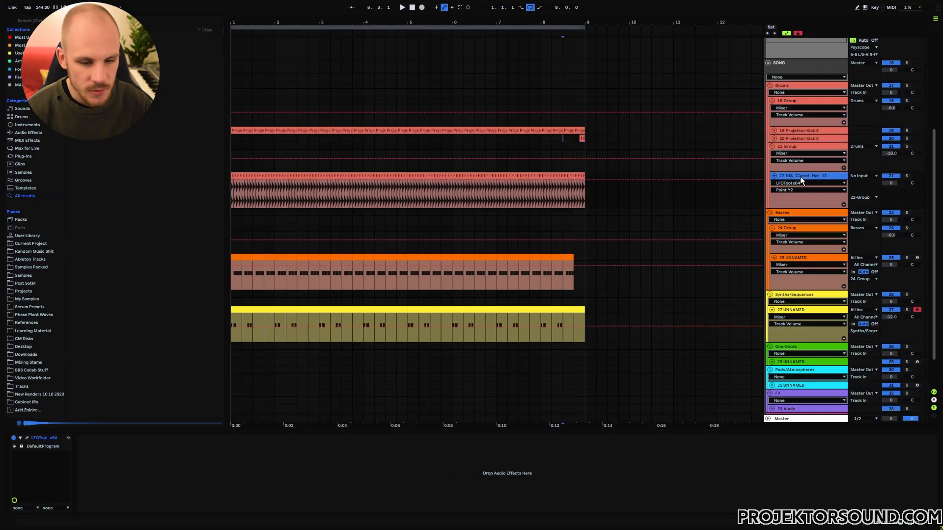
Insert an audio track and place the NIA_Open_Hat_1 sample on it at bar 1.
key("ctrl+t")
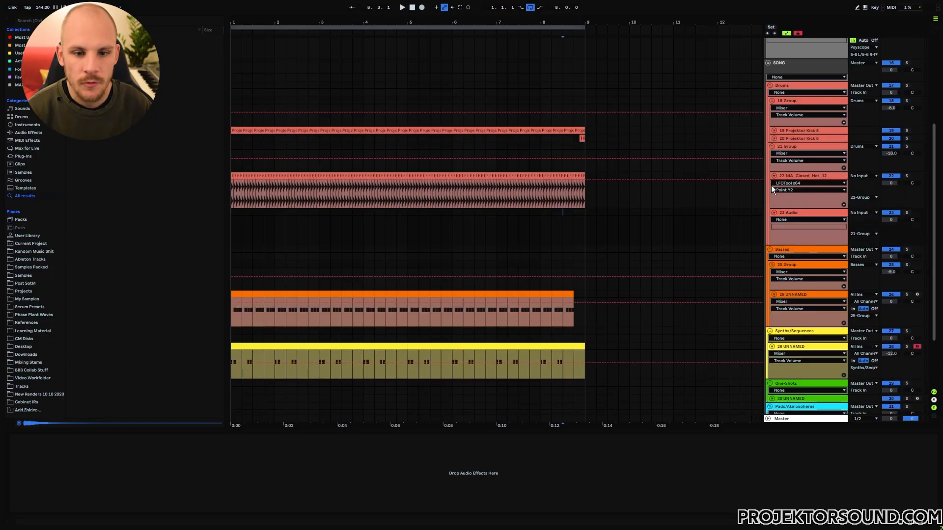
left_click(42, 267)
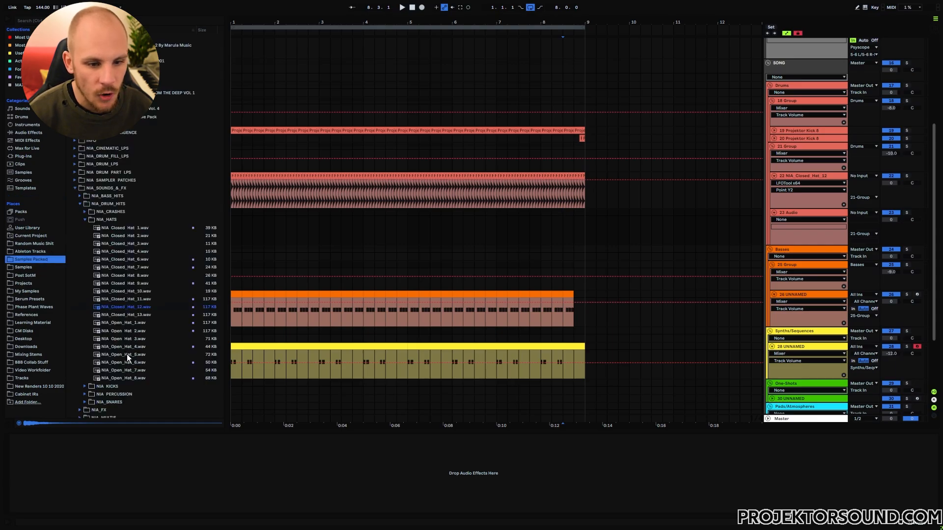
left_click(129, 323)
left_click_drag(131, 325, 236, 218)
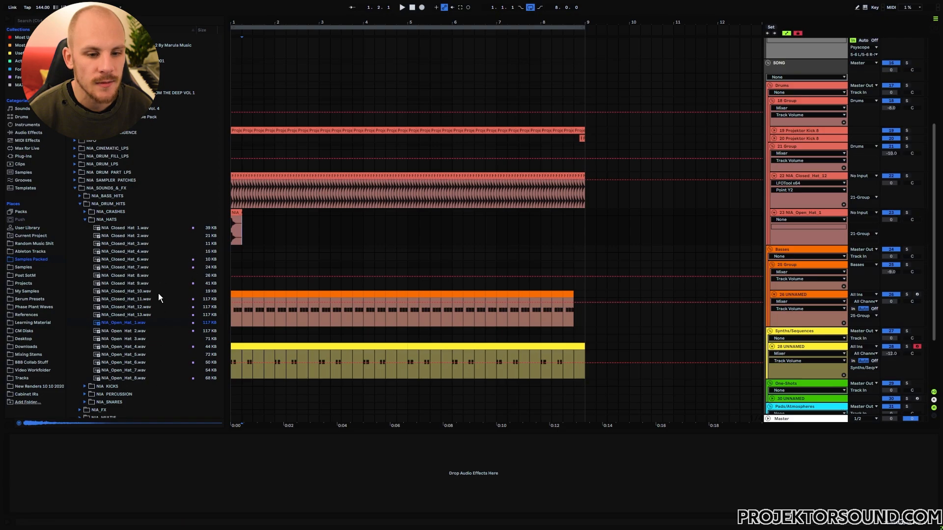
left_click(19, 78)
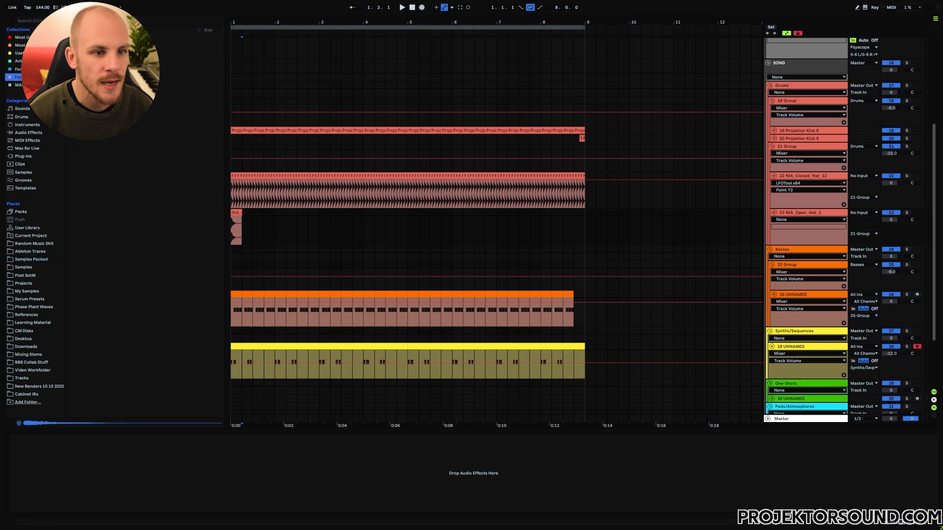
scroll(129, 187, "down", 4)
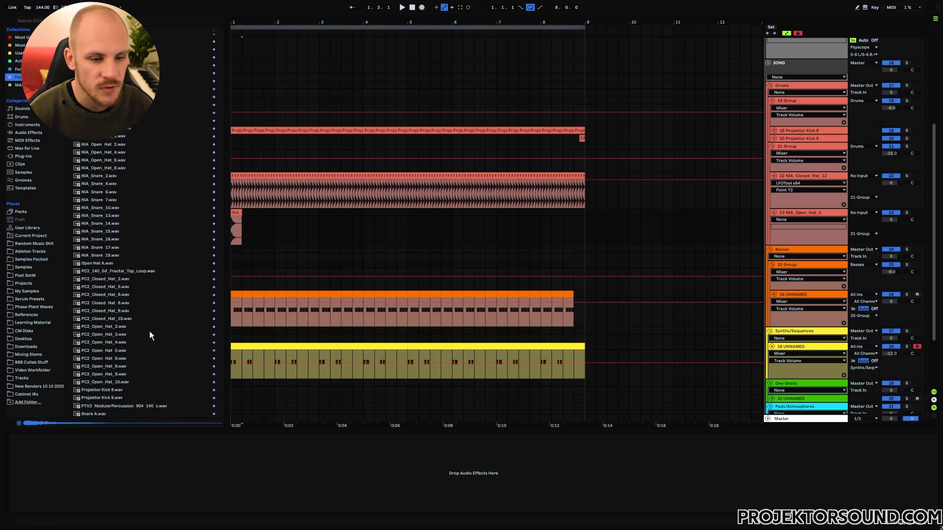
scroll(142, 327, "up", 5)
scroll(129, 240, "down", 5)
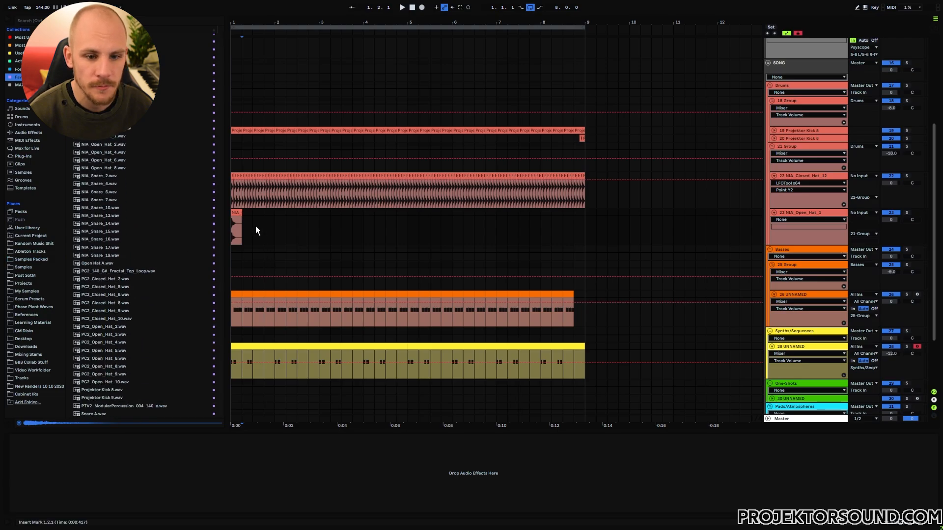
scroll(255, 225, "up", 5)
Move the open hat onto the offbeat, trim it to one beat and repeat it across the loop.
left_click_drag(256, 212, 302, 218)
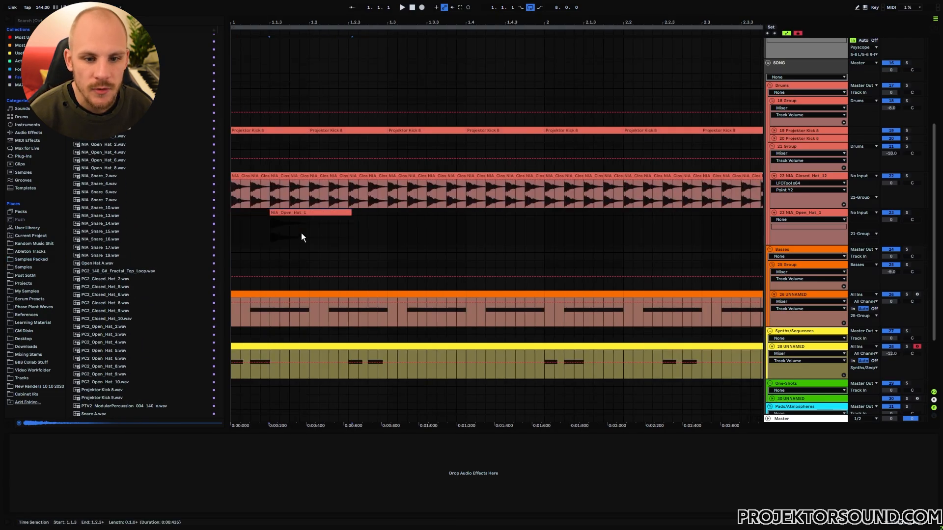
left_click(308, 224)
left_click(320, 213)
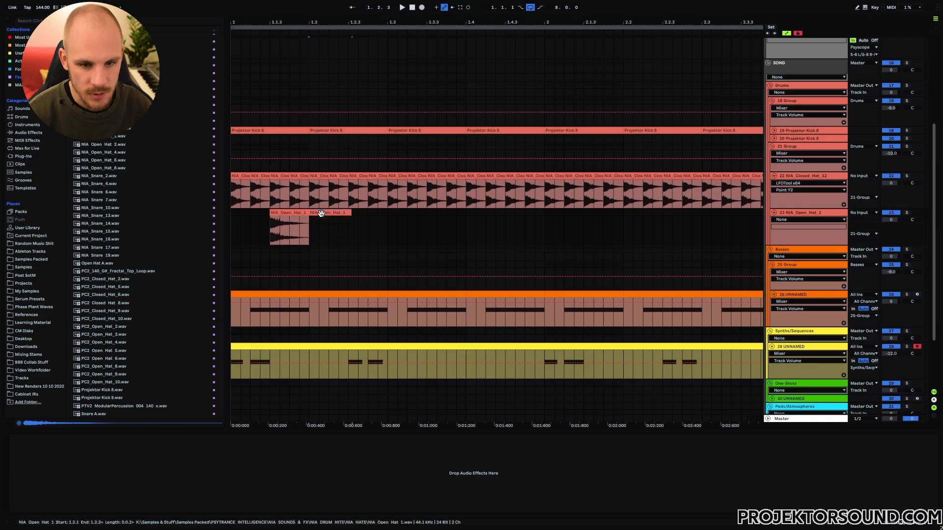
key("Delete")
left_click_drag(310, 215, 220, 211)
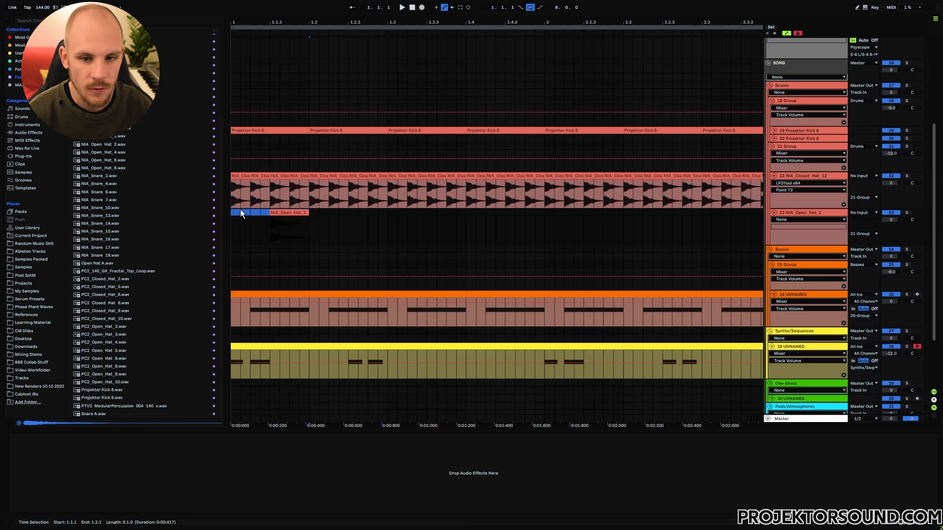
key("ctrl+d")
key("ctrl+d")
key("ctrl+d")
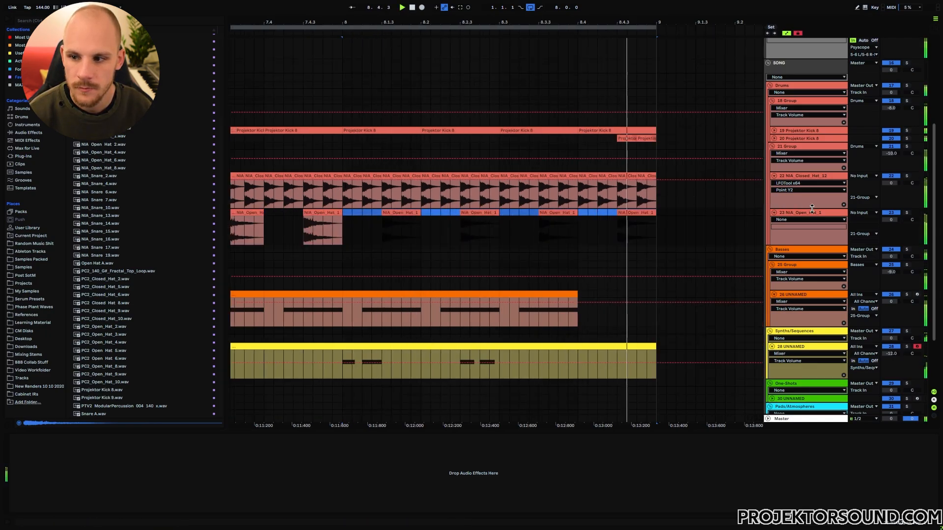
Show the NIA_Closed_Hat_12 volume lane and try lowering both hats by 1 dB, then undo.
left_click(805, 175)
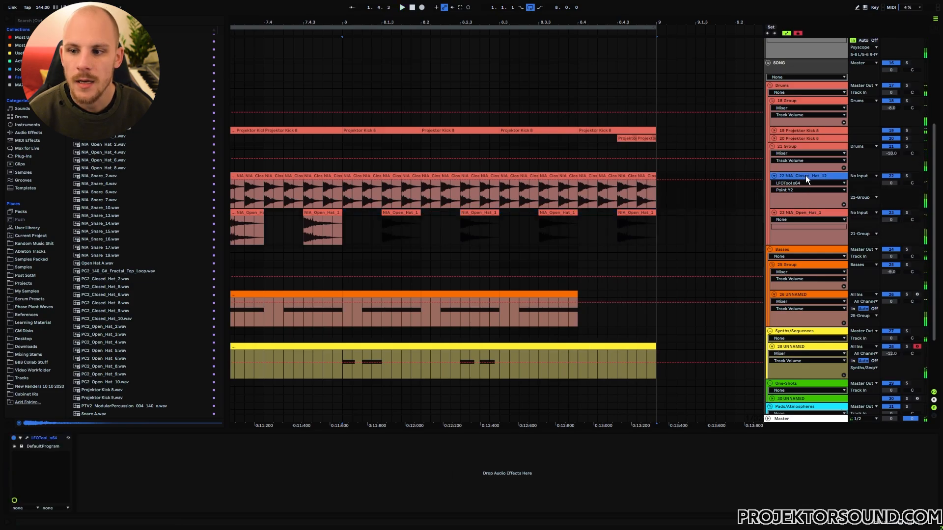
left_click(892, 184)
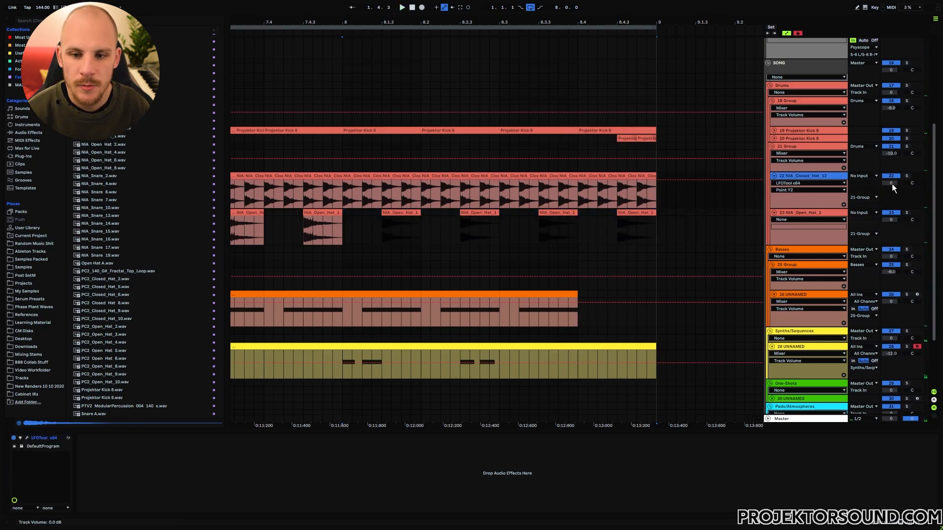
left_click(718, 234)
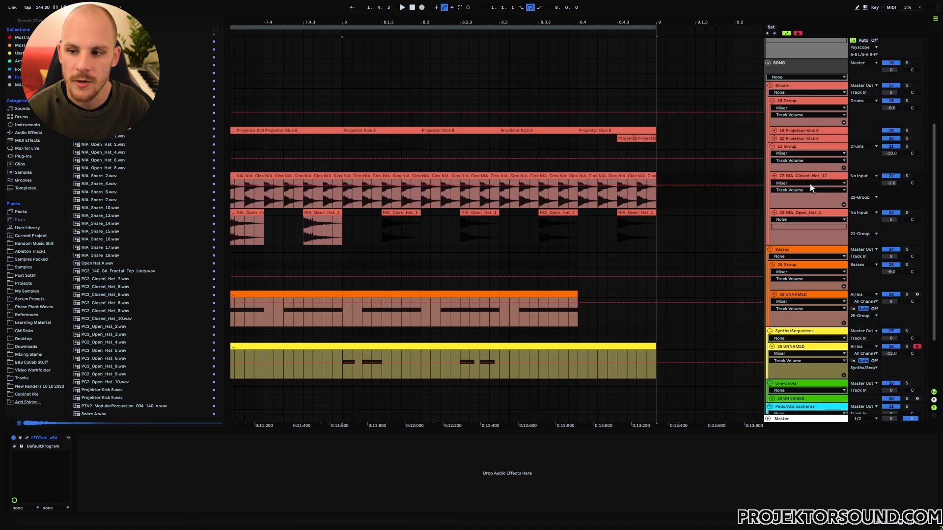
left_click(800, 212, "shift")
left_click_drag(889, 219, 888, 222)
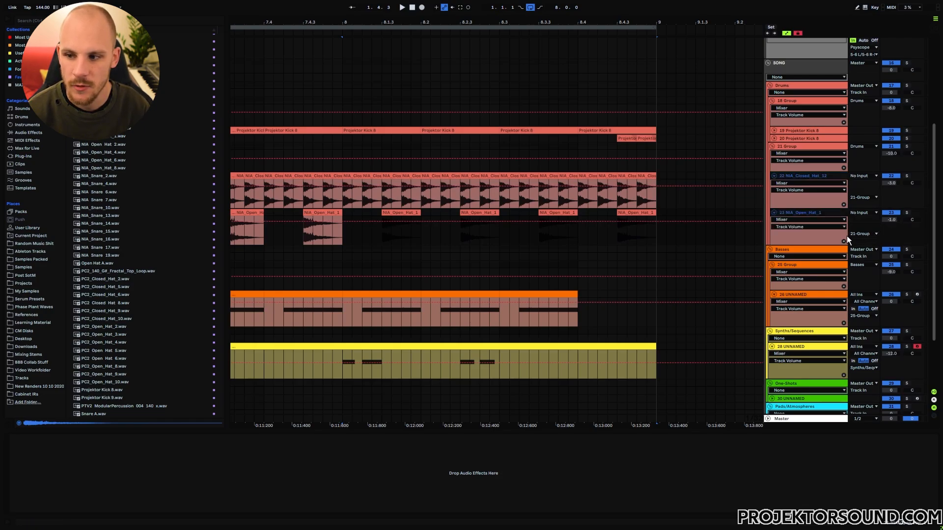
key("ctrl+z")
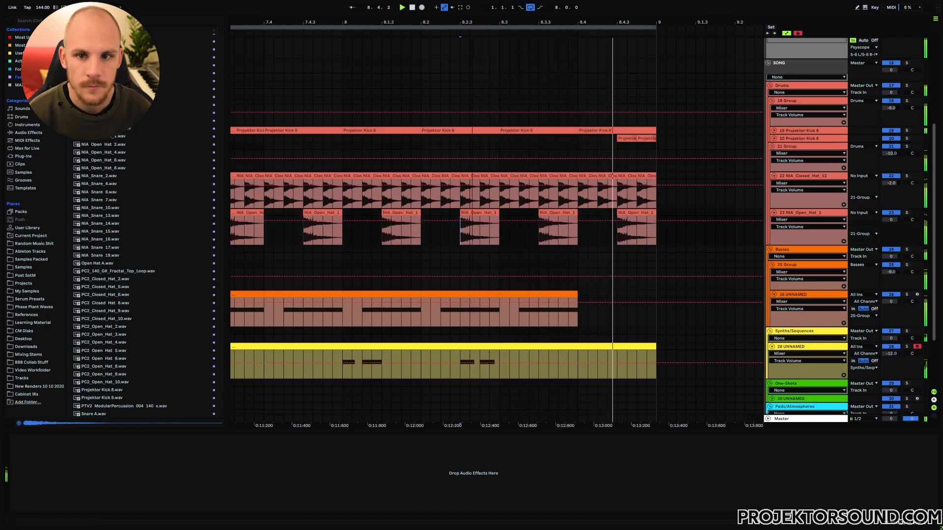
left_click_drag(473, 22, 627, 23)
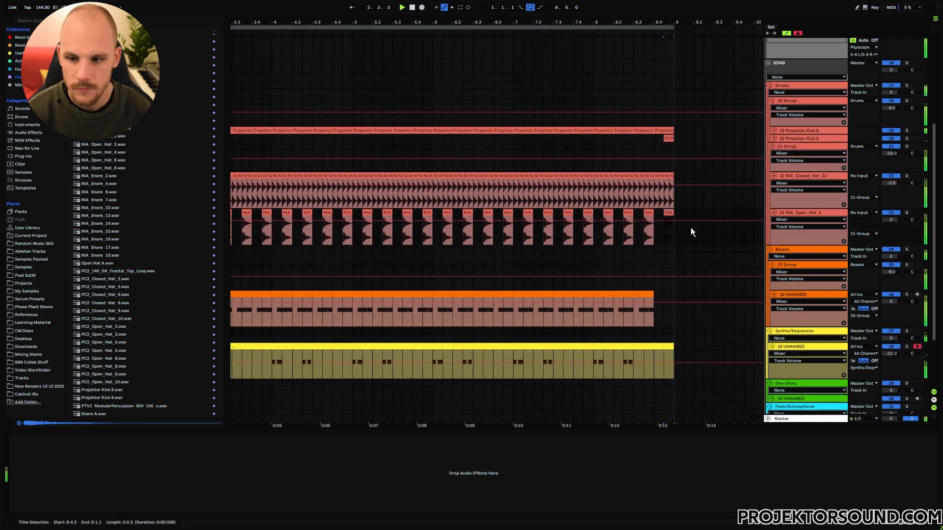
Audition snares and place NIA_Snare_16 on a new track, repeated every half bar to bar 9.
key("ctrl+t")
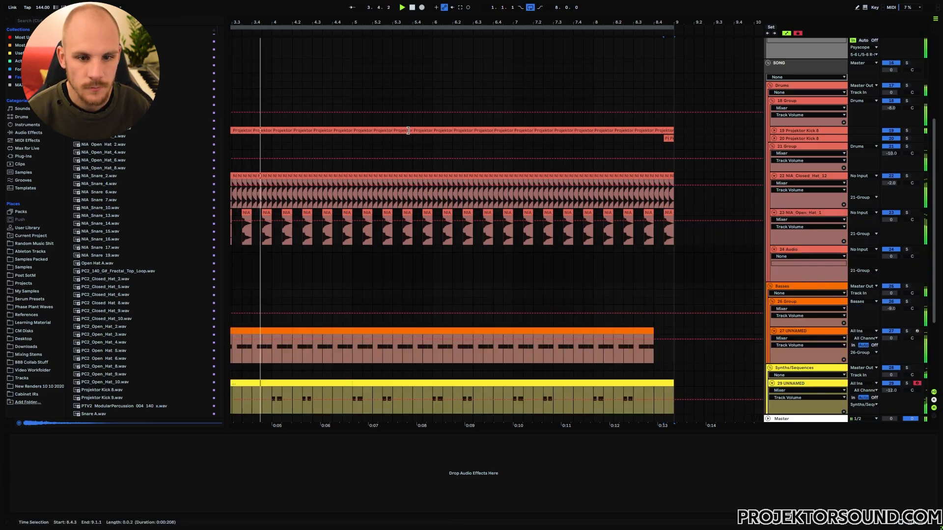
left_click_drag(425, 22, 426, 10)
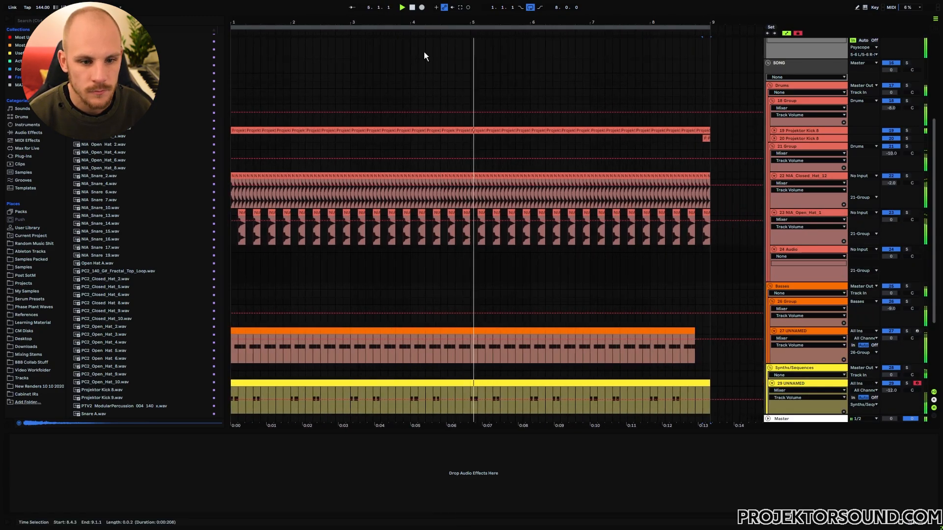
key("space")
left_click(108, 197)
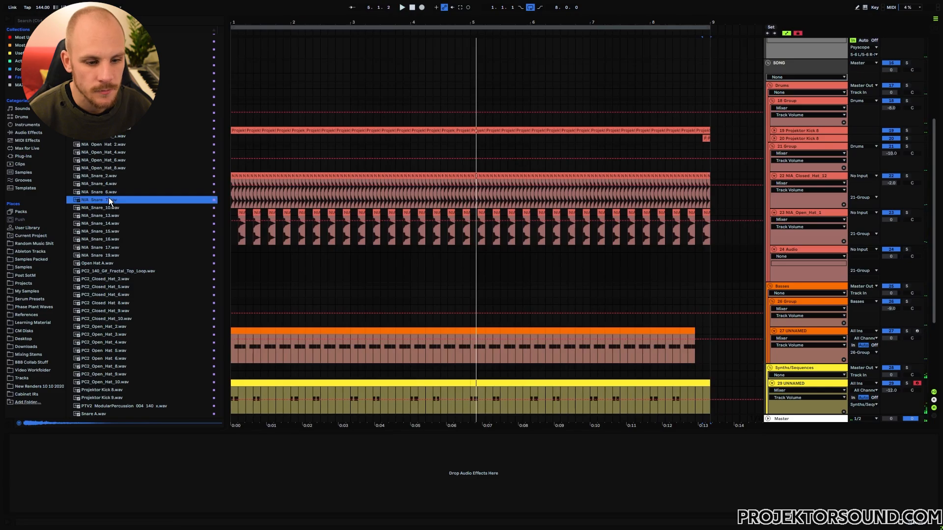
left_click(111, 208)
left_click(114, 216)
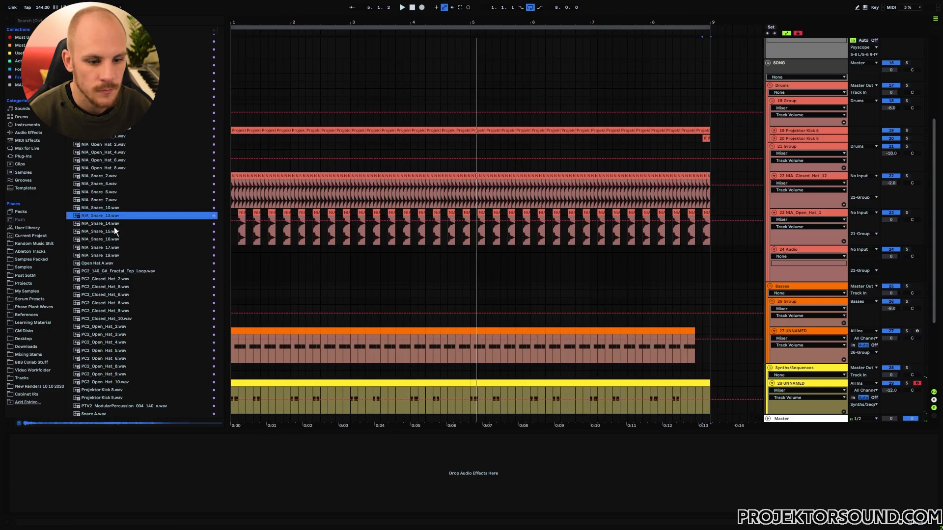
left_click(114, 225)
left_click(113, 240)
left_click_drag(114, 242, 246, 250)
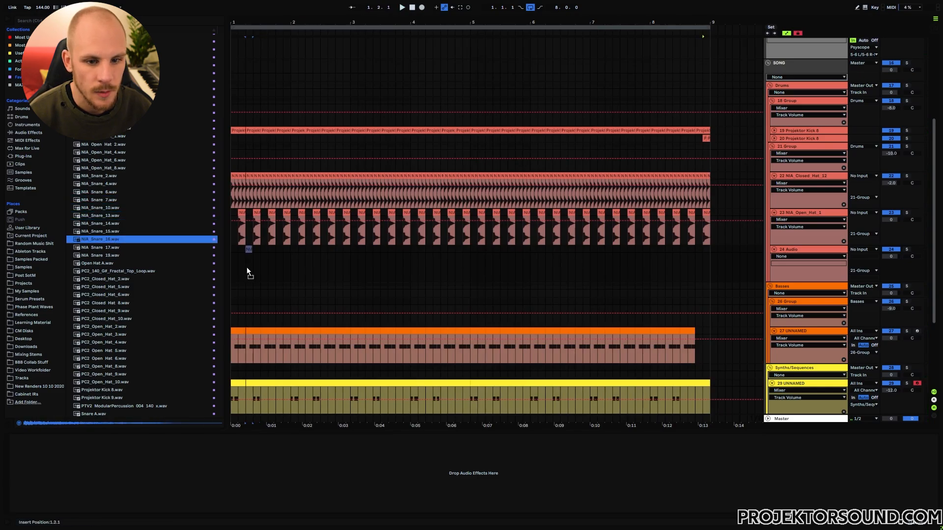
key("ctrl+d")
key("ctrl+d")
key("ctrl+d")
key("ctrl+d")
key("ctrl+d")
key("ctrl+d")
key("ctrl+d")
key("ctrl+d")
key("ctrl+d")
key("ctrl+d")
key("ctrl+d")
key("ctrl+d")
key("ctrl+d")
key("ctrl+d")
key("ctrl+d")
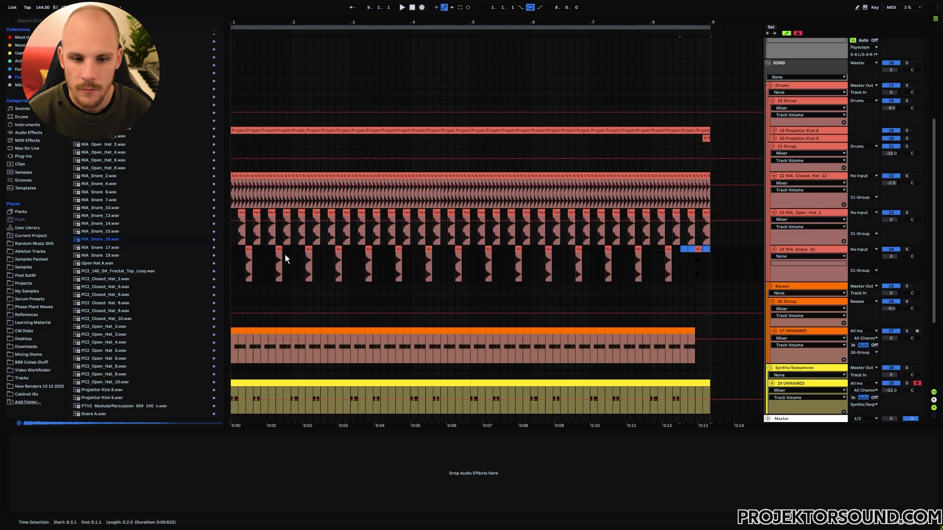
Play the loop from the start and fold the closed hat, open hat and snare tracks.
left_click(232, 248)
key("space")
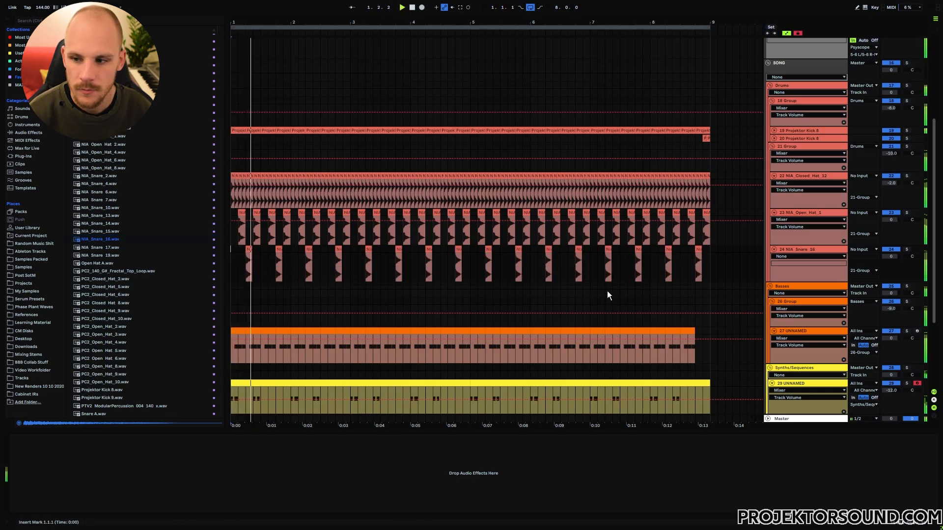
left_click(773, 175)
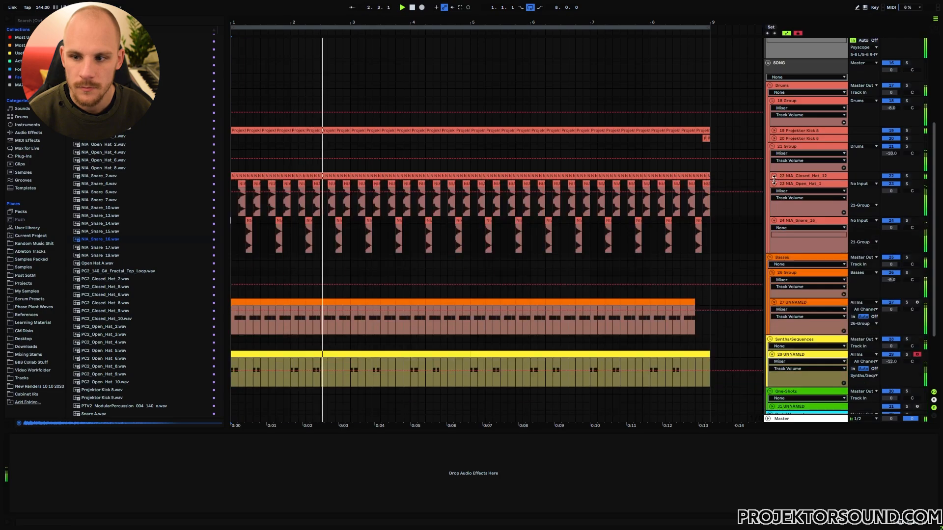
left_click(774, 184)
left_click(775, 197)
left_click(774, 196)
left_click(774, 191)
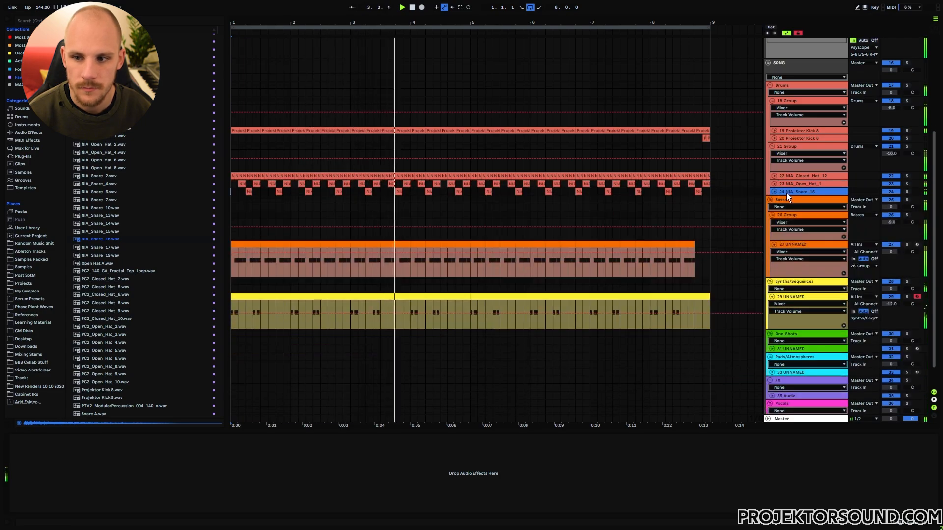
Insert an empty audio track below the NIA_Snare_16 track.
left_click(795, 186)
left_click(795, 190)
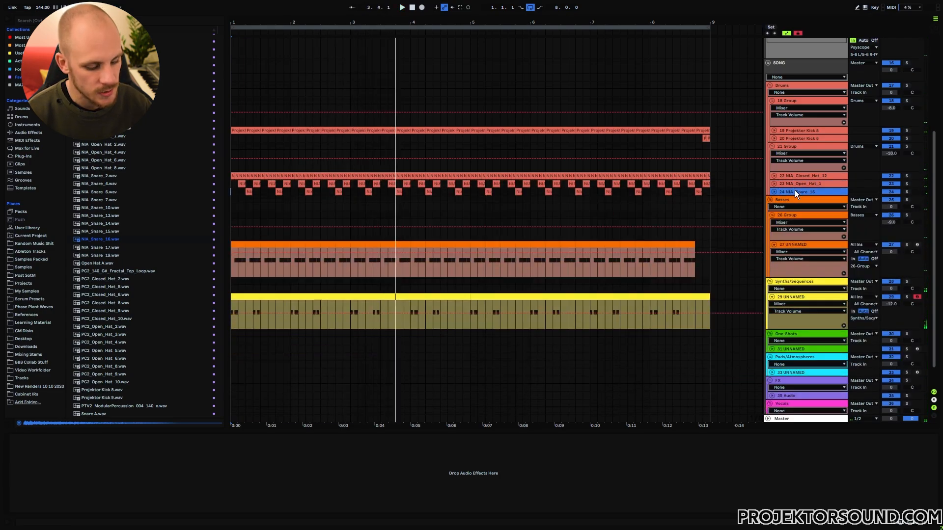
key("ctrl+t")
scroll(149, 205, "up", 5)
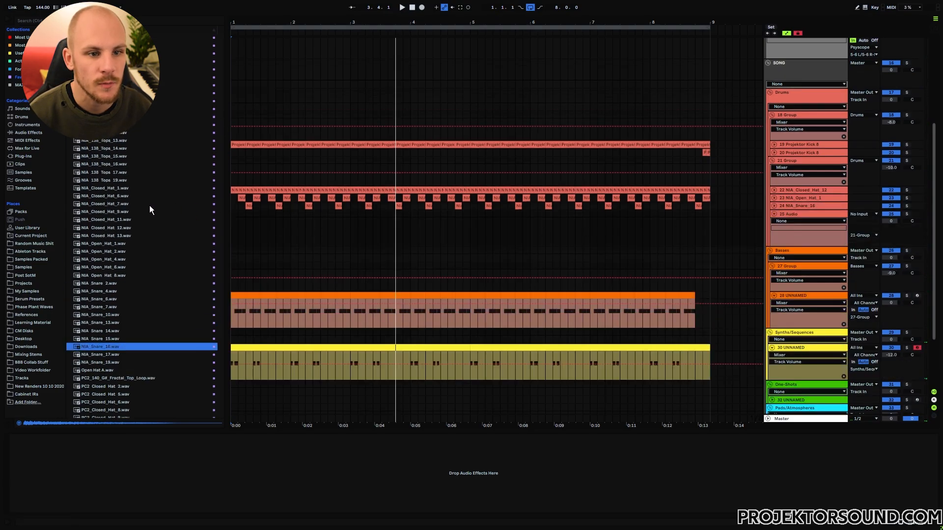
Place the NIA_138_Tops_19 loop at bar 1, duplicate it to bar 9 and lower it to -4.1 dB.
left_click(111, 141)
left_click(114, 149)
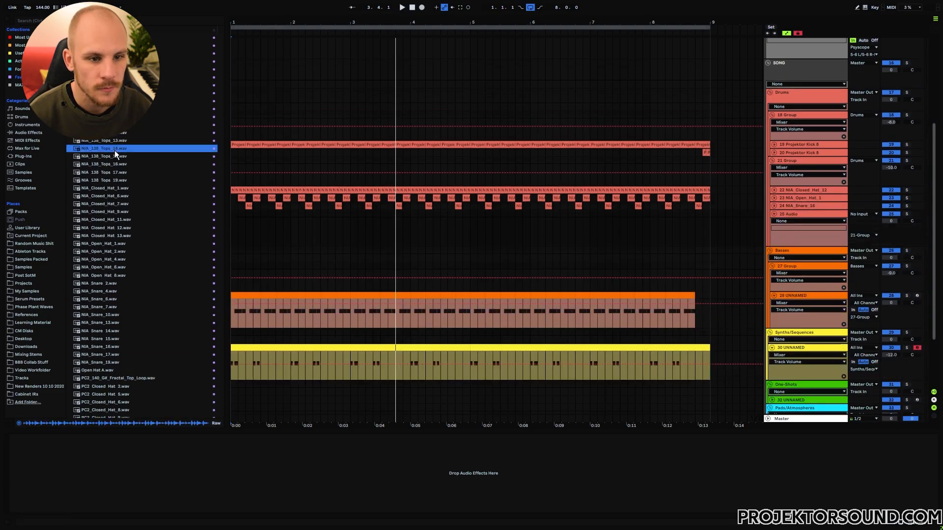
left_click(115, 158)
left_click(116, 172)
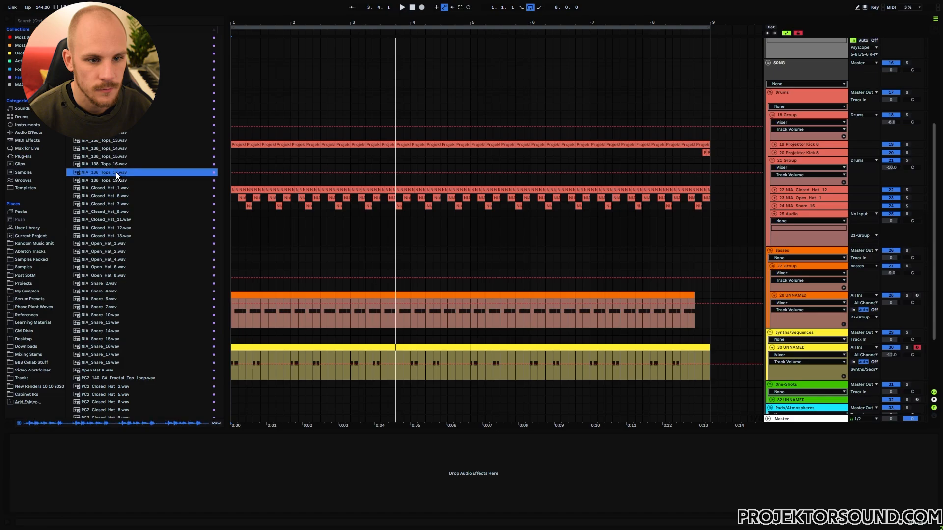
left_click(116, 180)
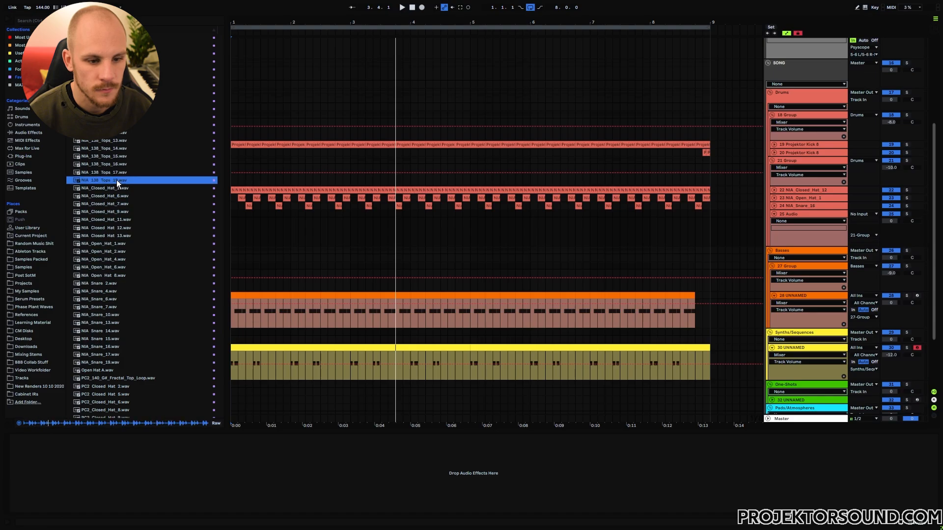
left_click_drag(116, 180, 235, 218)
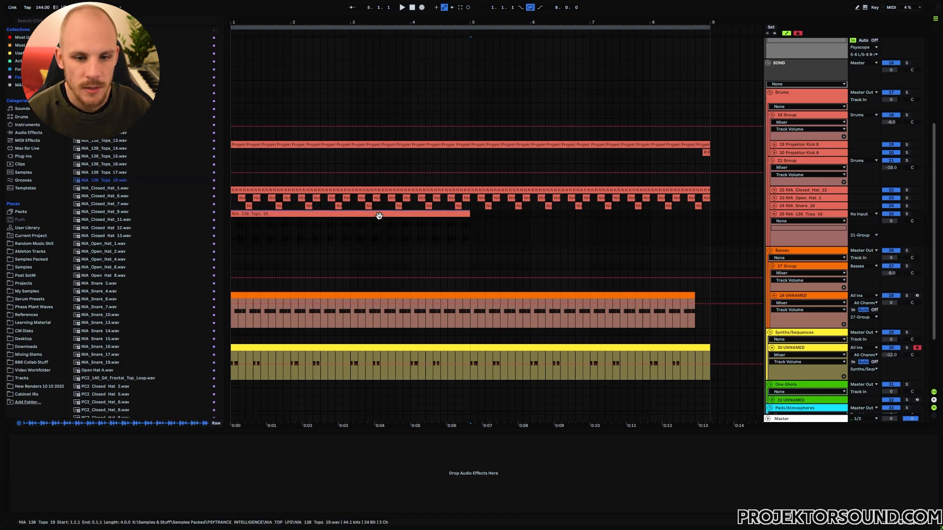
key("ctrl+d")
key("space")
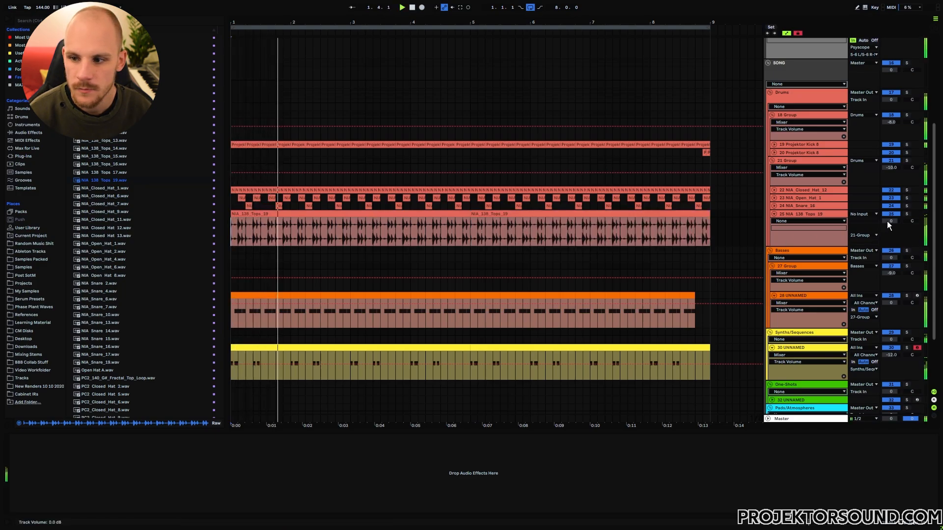
left_click_drag(887, 221, 886, 236)
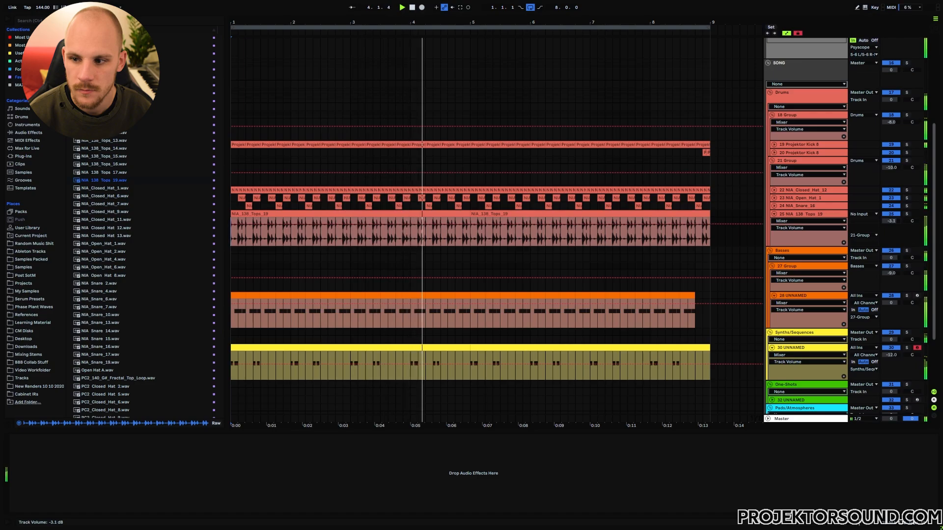
left_click(794, 213)
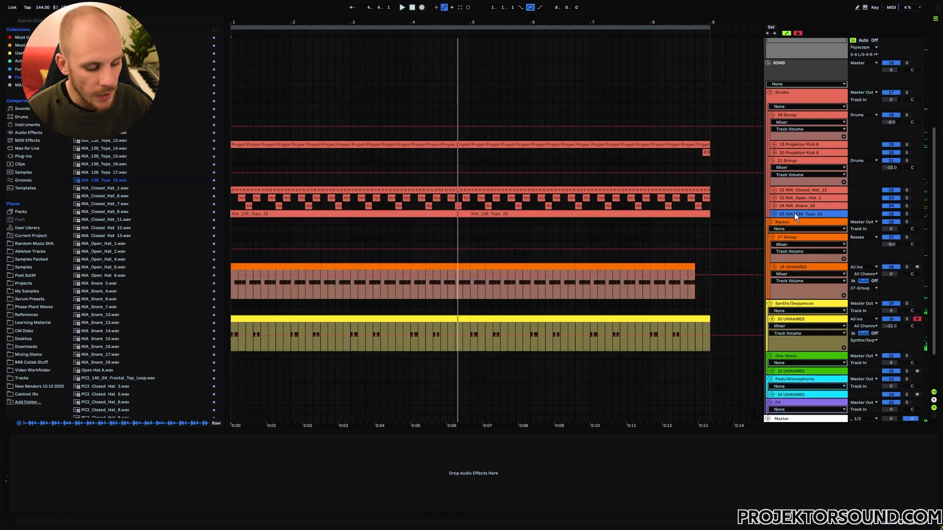
Add the AP5 loop on a new track below the tops and lower it to -2 dB.
key("ctrl+t")
left_click(104, 45)
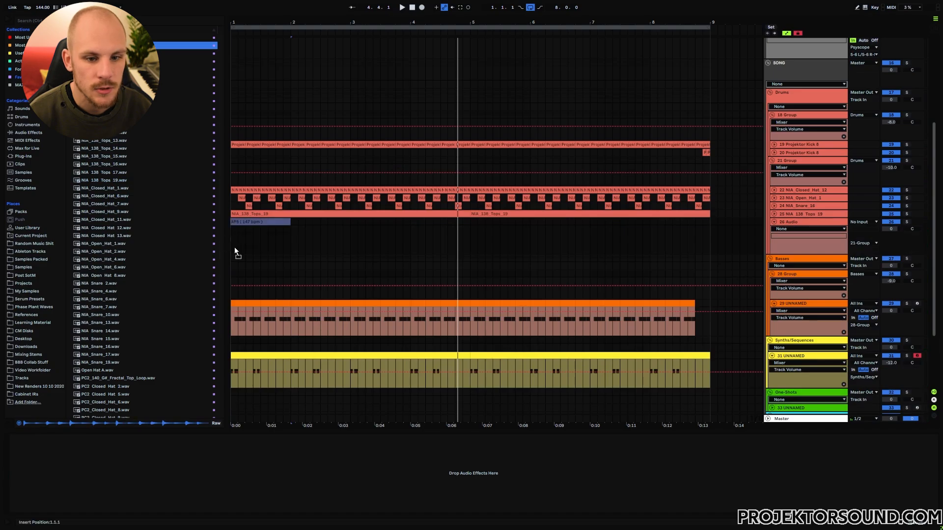
left_click_drag(235, 248, 234, 234)
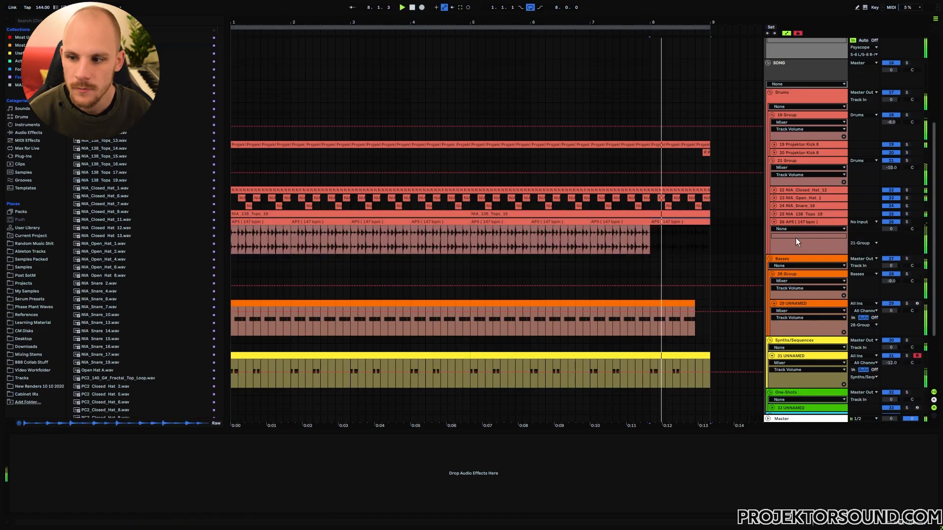
left_click_drag(891, 228, 891, 234)
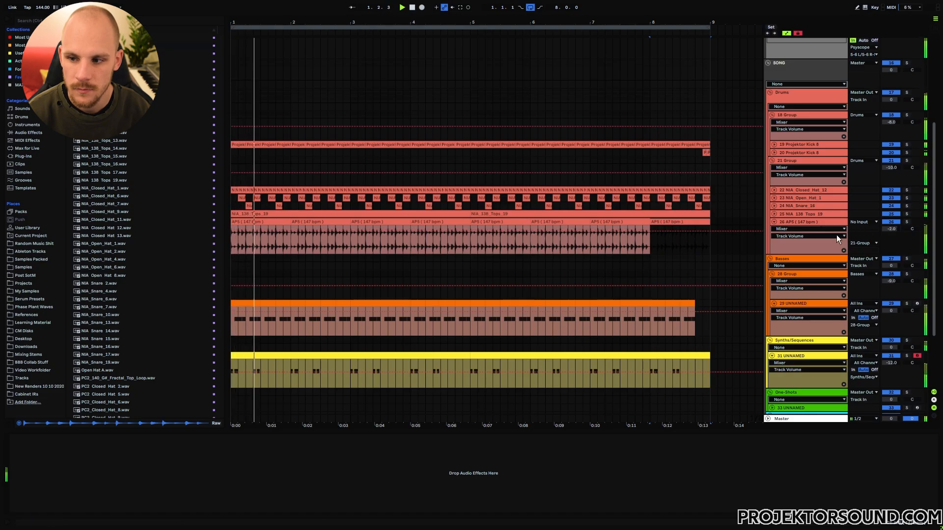
left_click(774, 222)
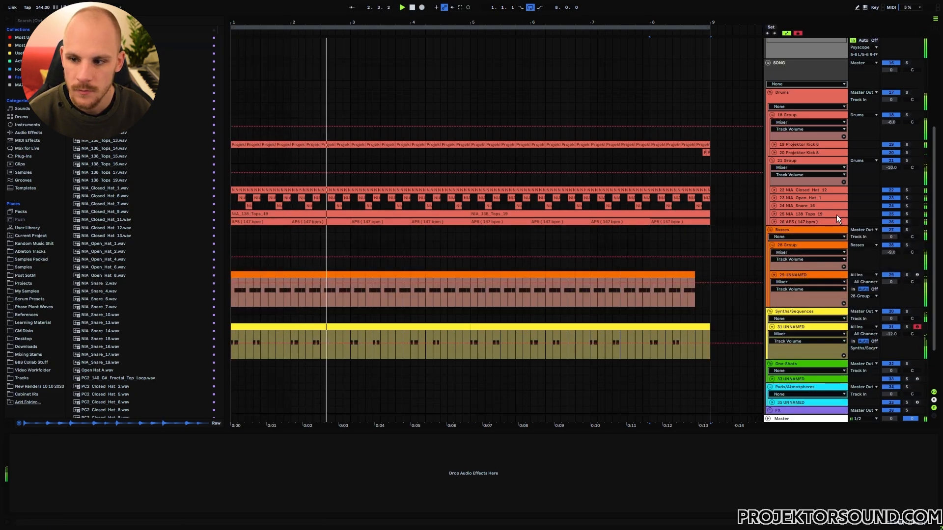
Deactivate both the tops and AP5 tracks.
left_click(808, 214)
left_click(808, 222, "shift")
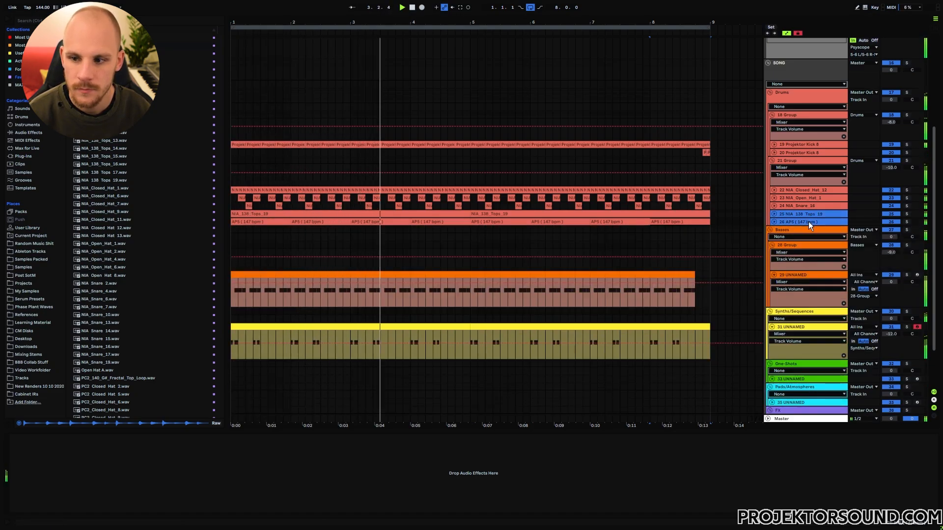
left_click(891, 213)
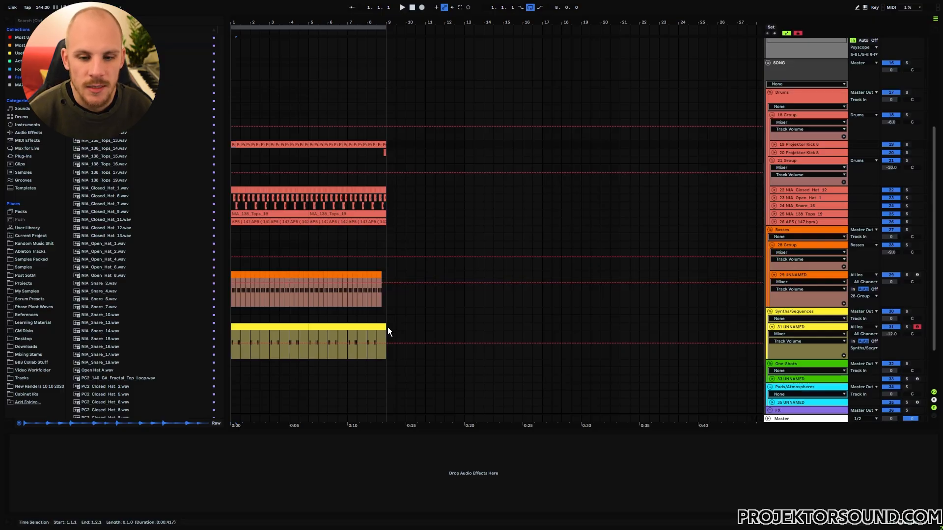
Remove every loop clip from bars 1–9 across all tracks and set the insert point further along.
left_click_drag(387, 327, 232, 145)
scroll(495, 226, "down", 5)
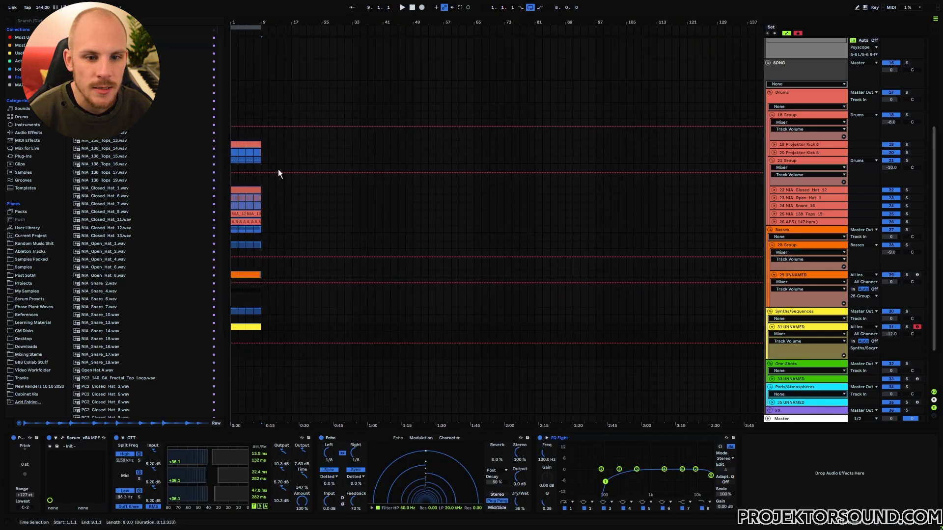
left_click(248, 275)
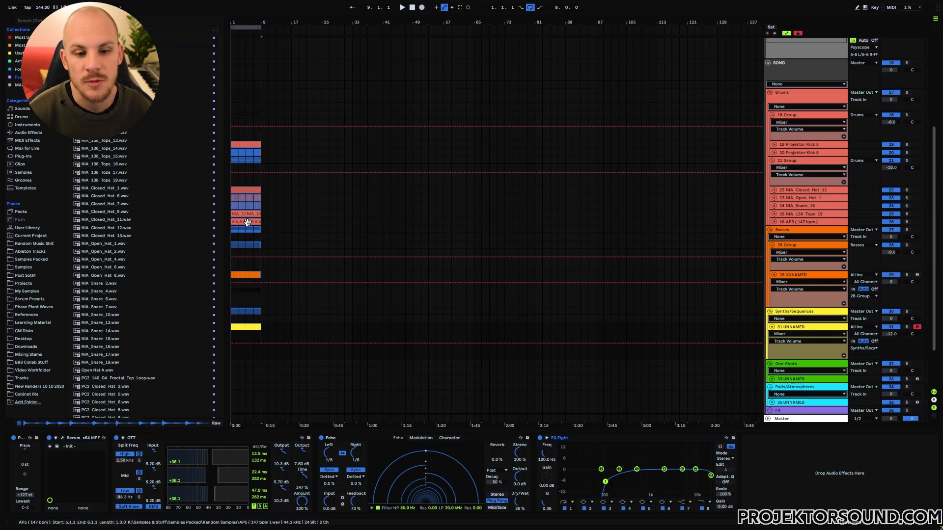
left_click(259, 145)
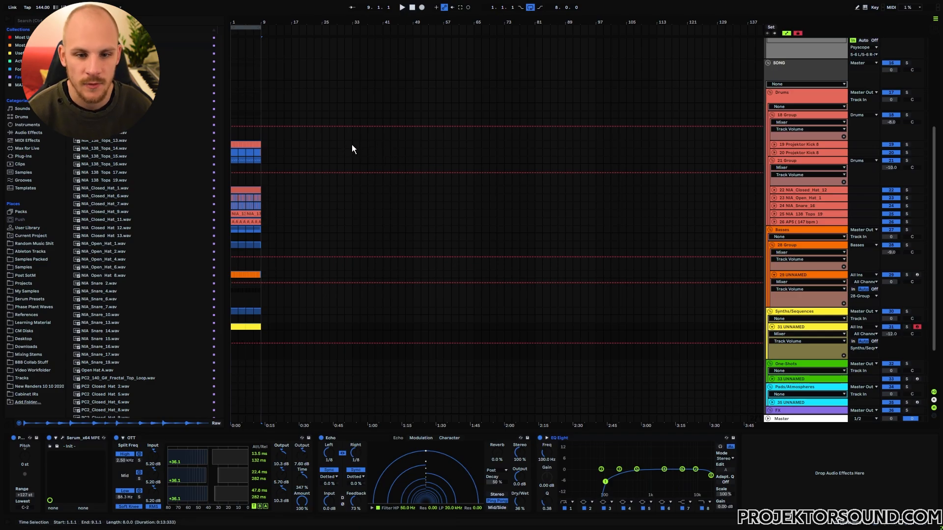
key("Delete")
left_click(501, 143)
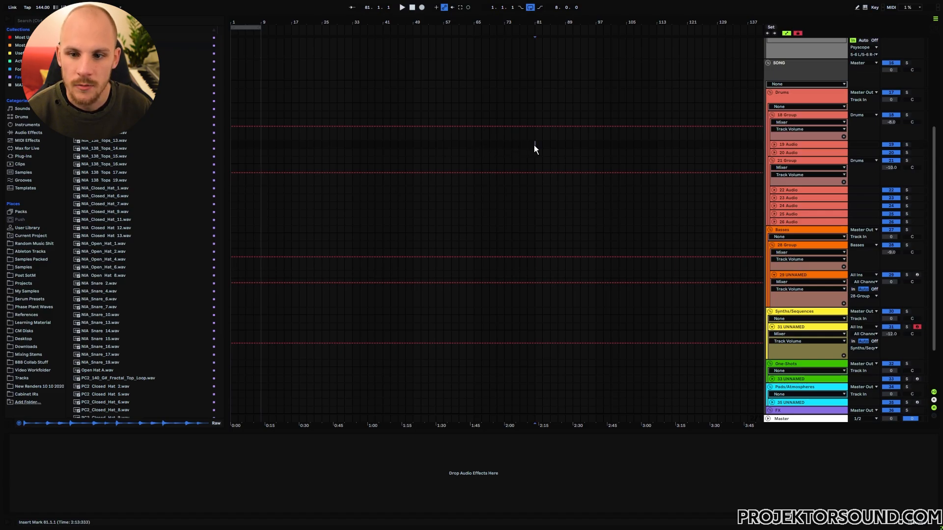
Paste the loop at bars 81 and 93, then duplicate bars 81–85 into bars 85–89.
key("ctrl+v")
left_click(579, 143)
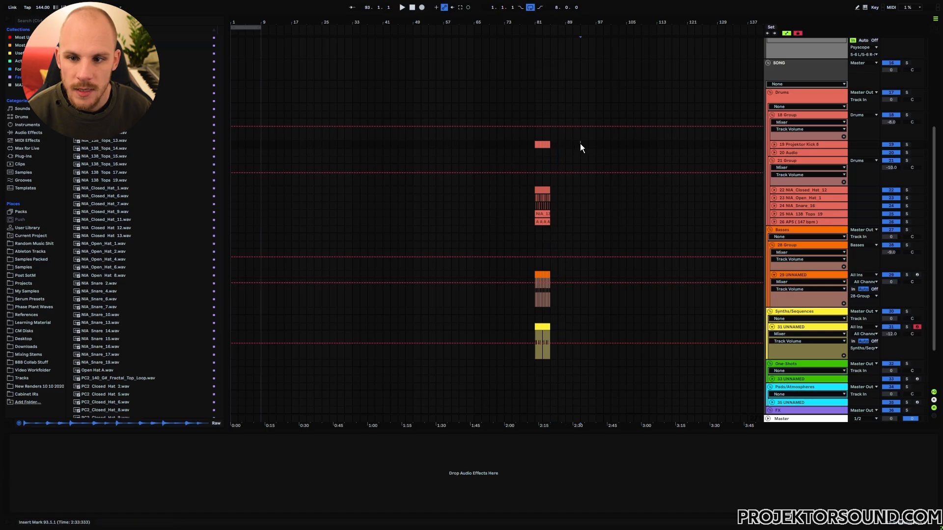
key("ctrl+v")
left_click_drag(551, 143, 532, 337)
key("ctrl+d")
key("ctrl+d")
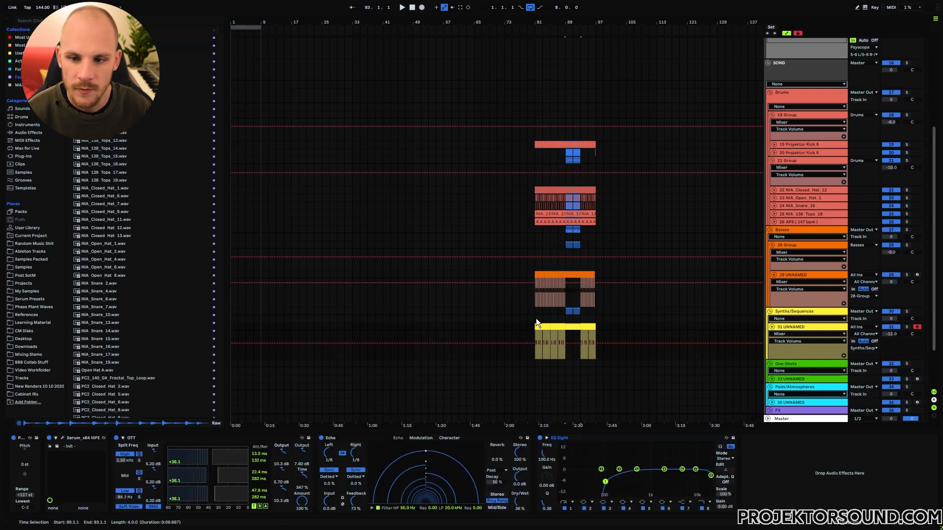
left_click(535, 261)
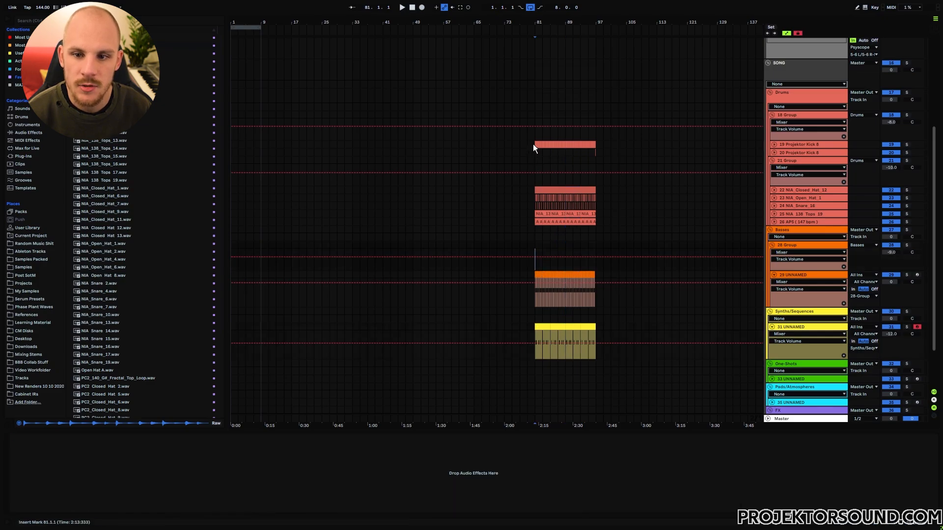
Delete the hi-hat clips' final beat so they end just before bar 97.
left_click_drag(533, 147, 600, 360)
left_click(595, 310)
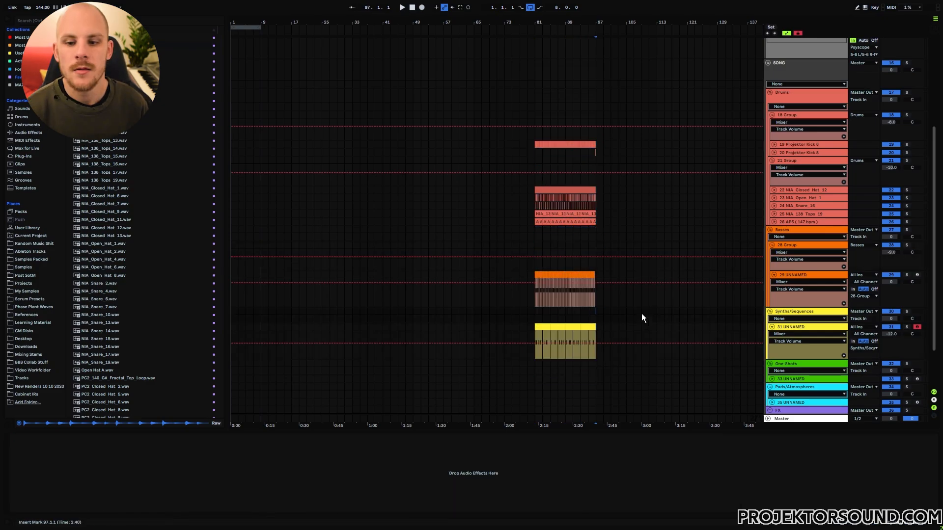
left_click_drag(596, 22, 596, 93)
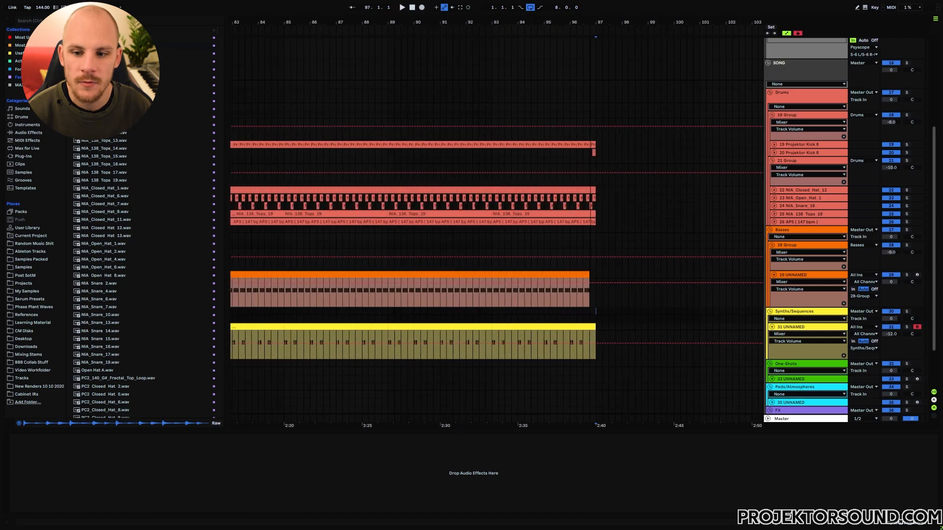
key("plus")
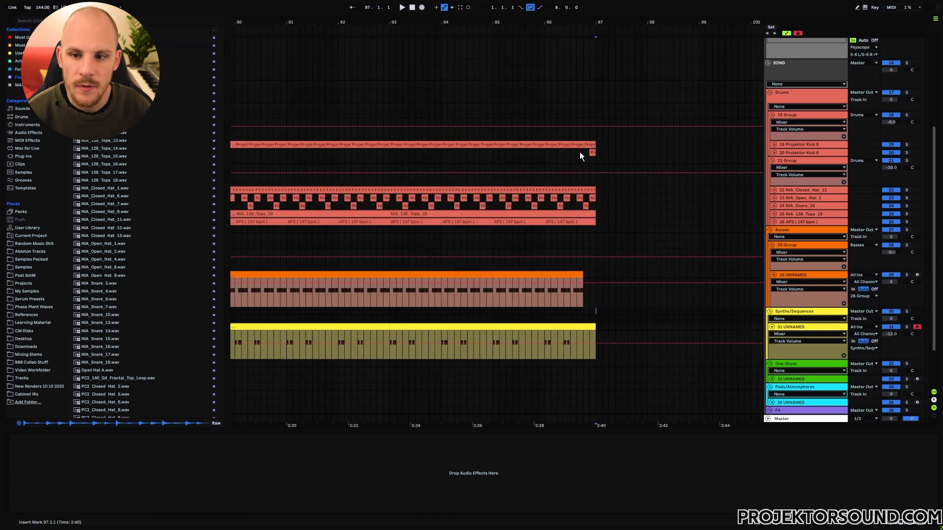
left_click_drag(580, 152, 595, 208)
left_click(585, 156)
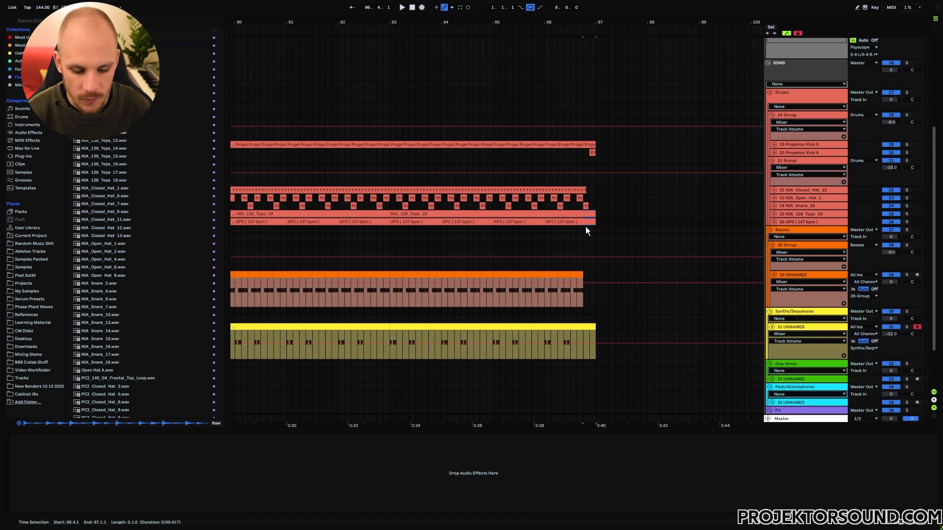
key("Delete")
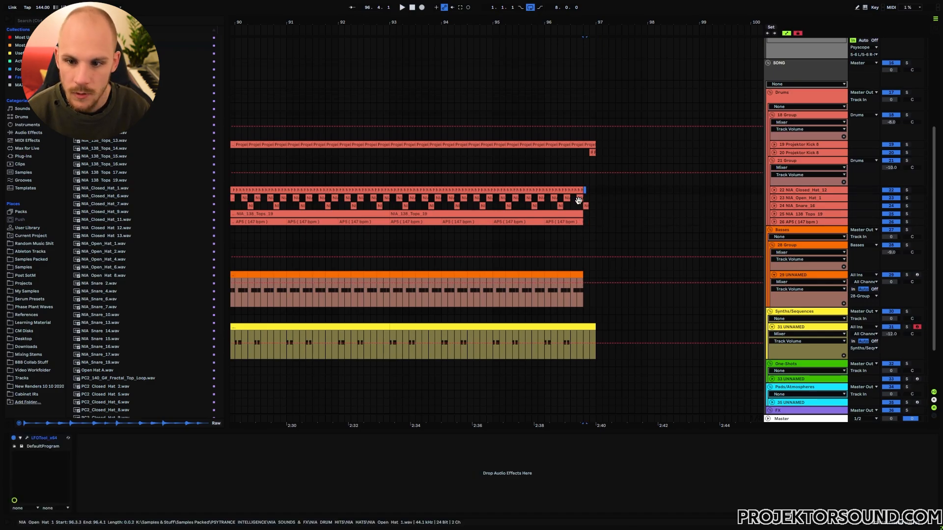
left_click(569, 204)
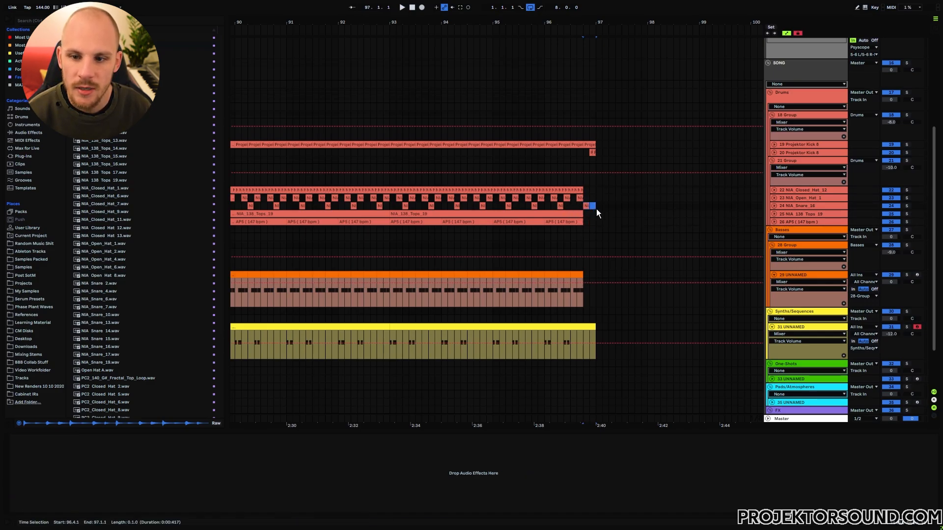
left_click(571, 206)
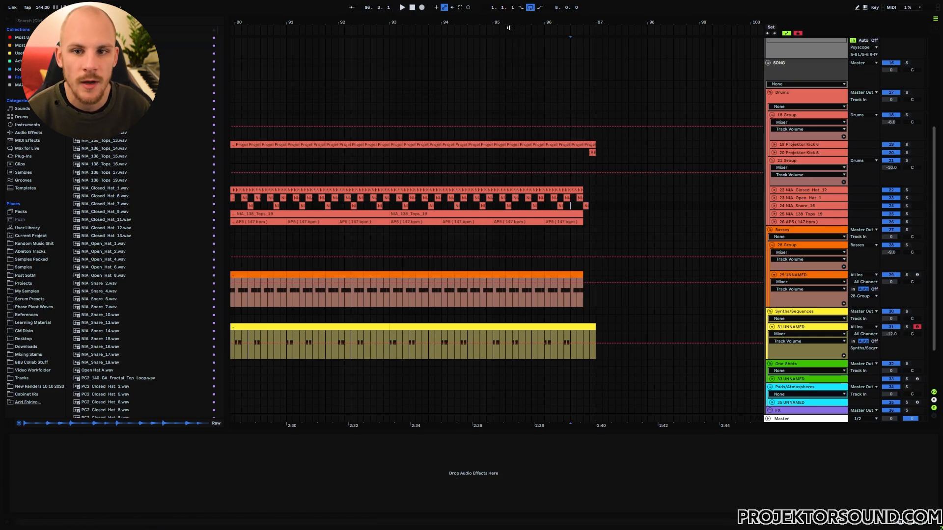
left_click_drag(519, 24, 514, 1)
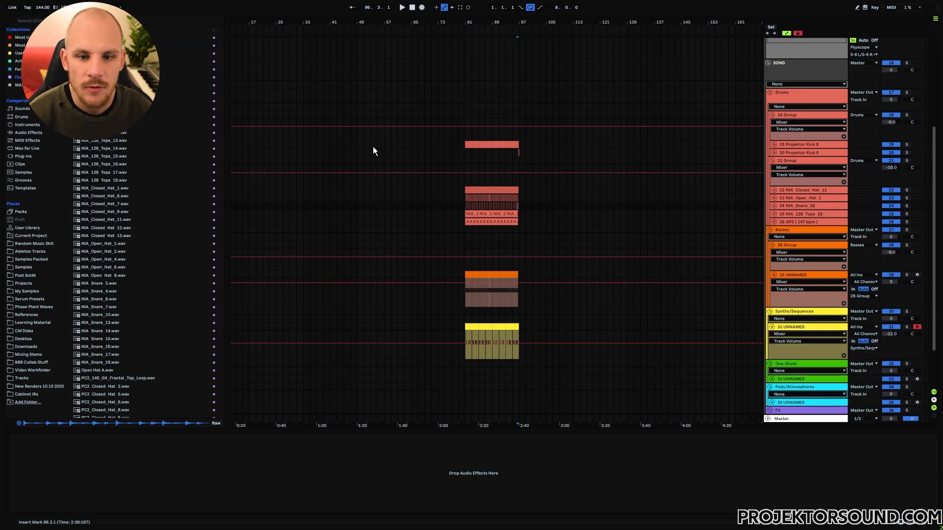
Paste kick clip copies from bar 49 and select short break ranges before bars 65 and 81.
left_click(493, 144)
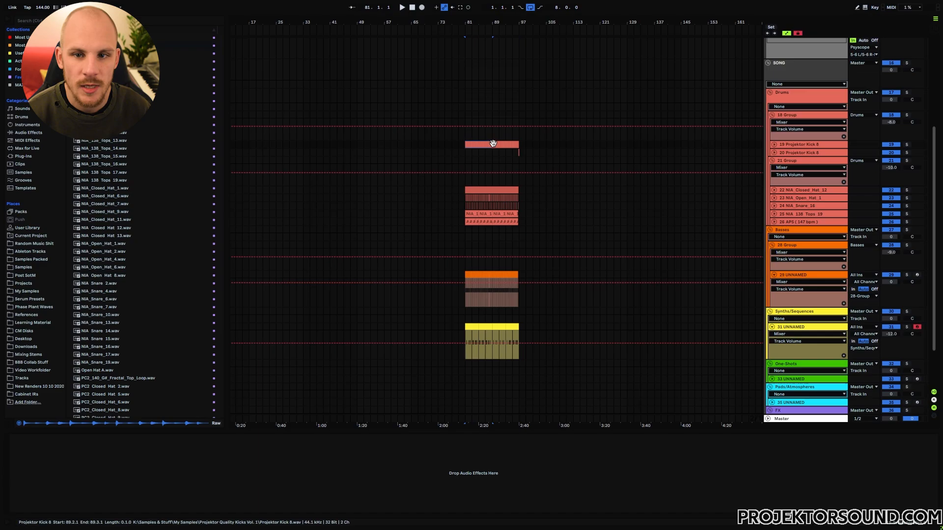
left_click(358, 146)
key("ctrl+v")
key("ctrl+v")
key("ctrl+v")
key("ctrl+v")
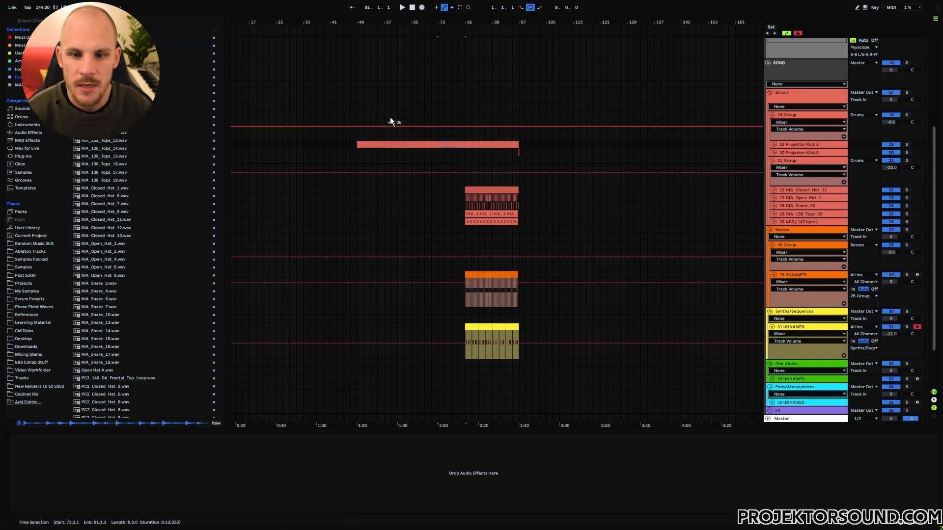
left_click_drag(412, 25, 412, 88)
left_click_drag(405, 145, 374, 144)
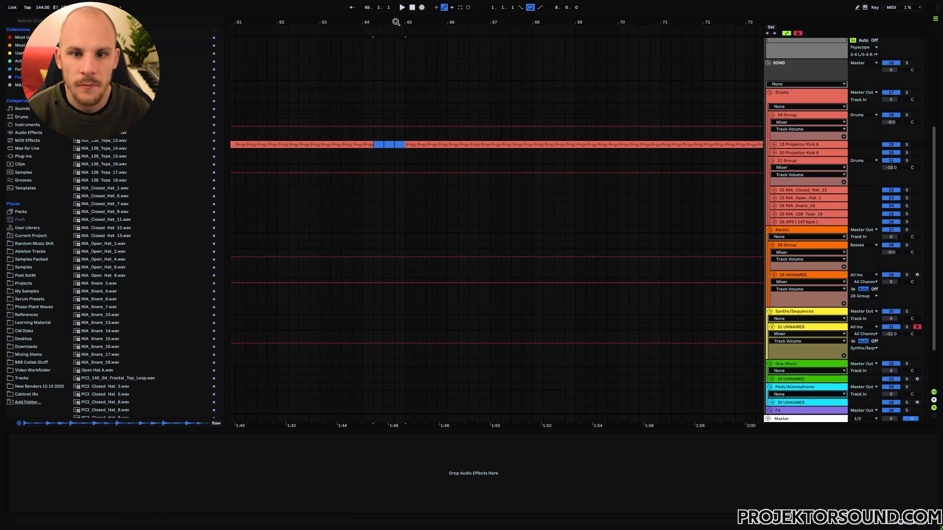
left_click_drag(395, 21, 188, 5)
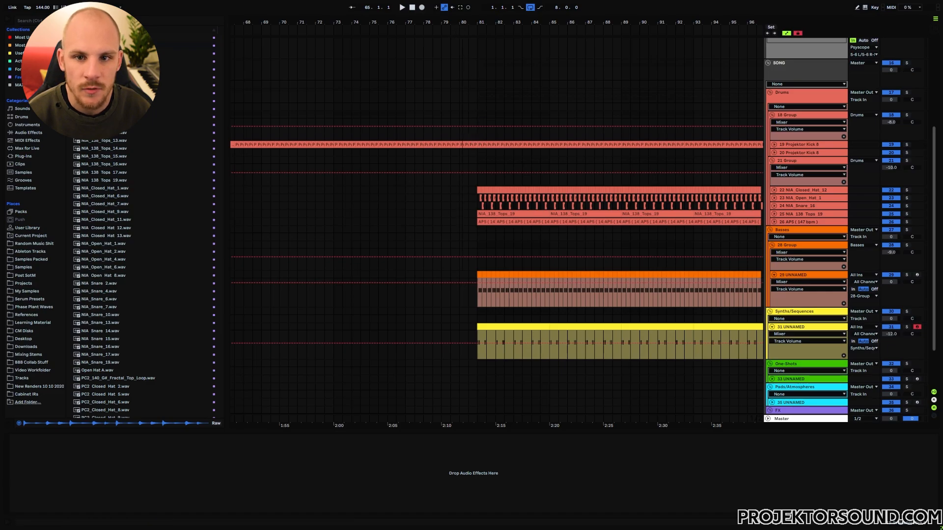
left_click_drag(462, 21, 462, 49)
left_click_drag(486, 147, 437, 144)
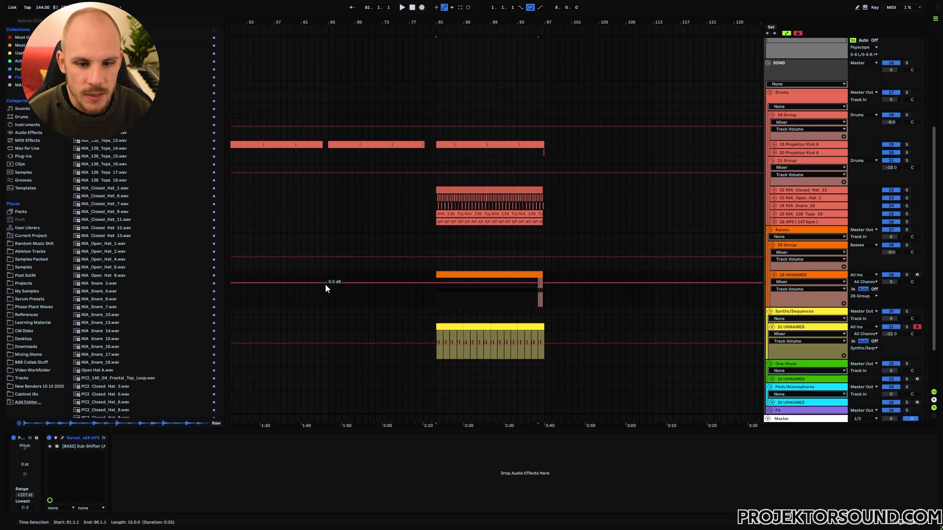
Fill bars 65–80 with the bass clip and paste another bass copy at bar 49.
left_click(329, 274)
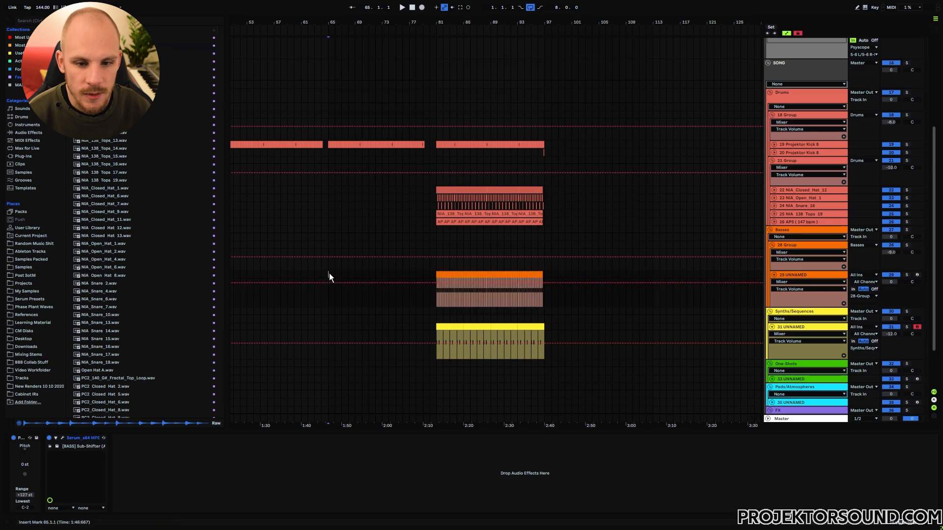
left_click_drag(329, 273, 430, 273)
key("ctrl+v")
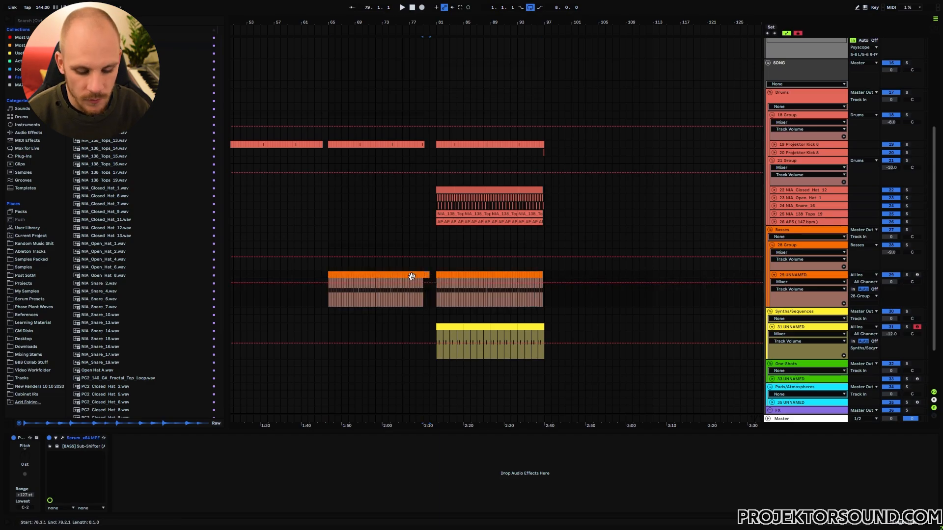
scroll(301, 269, "left", 5)
left_click(313, 269)
key("ctrl+v")
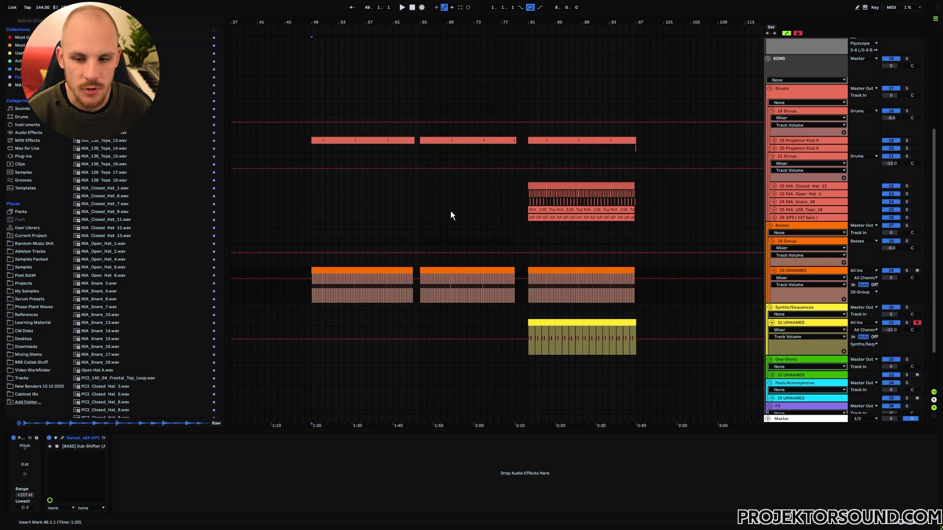
Select a range of clips across several tracks and set the position around bar 59.
scroll(482, 211, "up", 3)
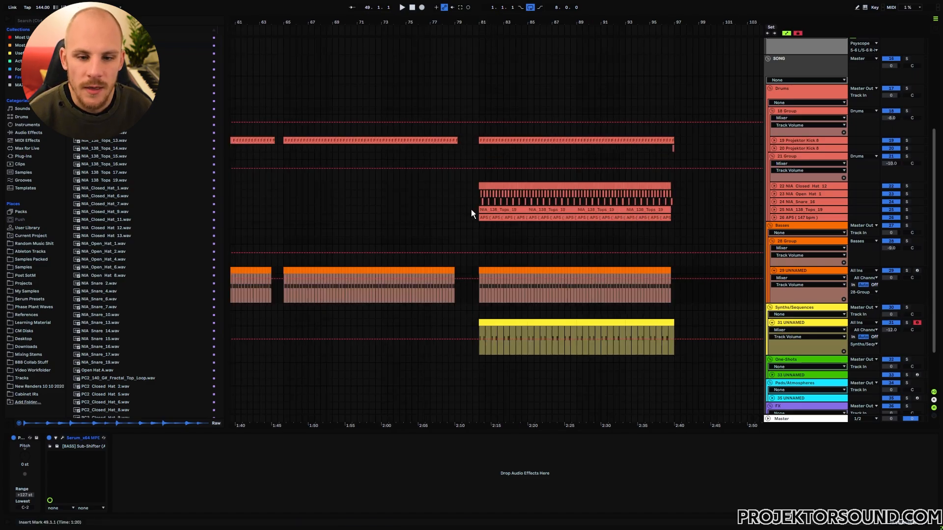
left_click_drag(287, 188, 452, 221)
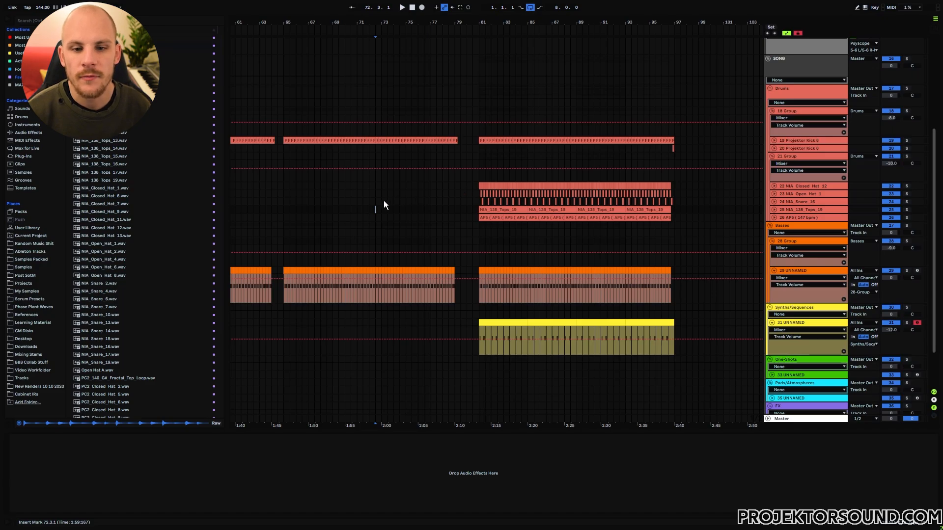
scroll(377, 201, "left", 5)
left_click(311, 188)
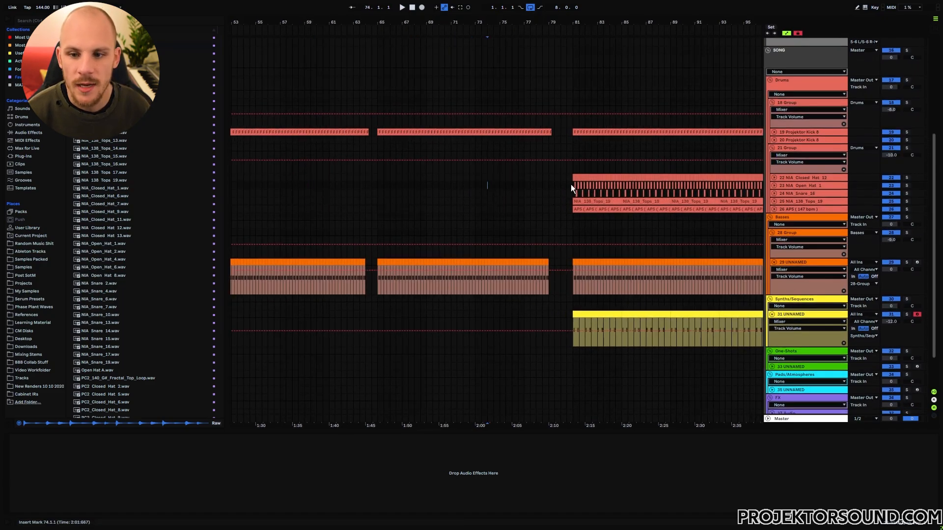
Paste the closed hat clips at bar 65 and duplicate them to fill bars 73–81.
left_click_drag(571, 184, 611, 205)
left_click(511, 176)
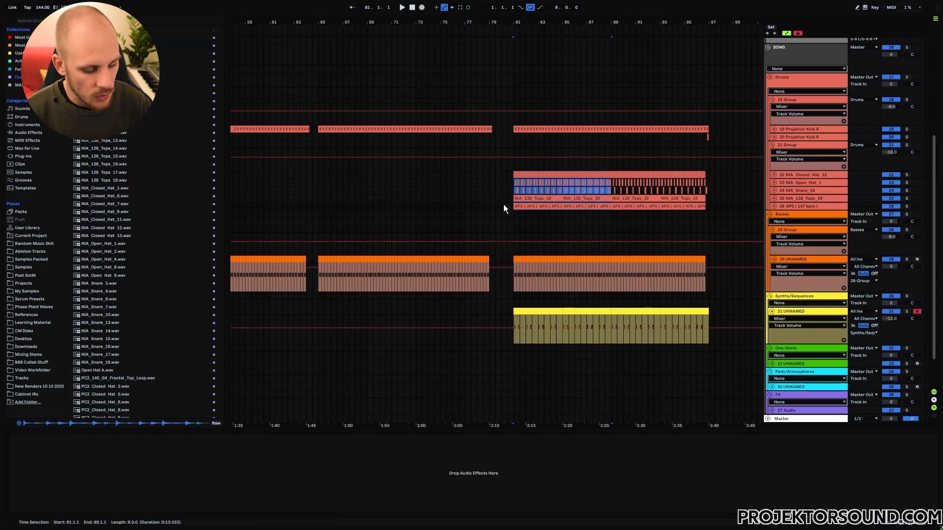
left_click(321, 175)
key("ctrl+v")
key("ctrl+d")
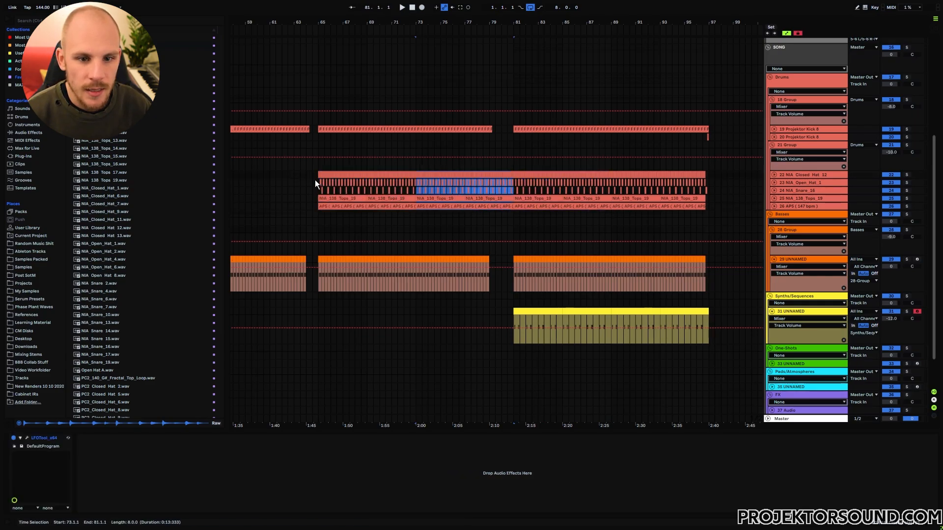
Remove open hat and snare from bars 65–81, select bars 79–81, and play from bar 65.
left_click_drag(318, 182, 514, 190)
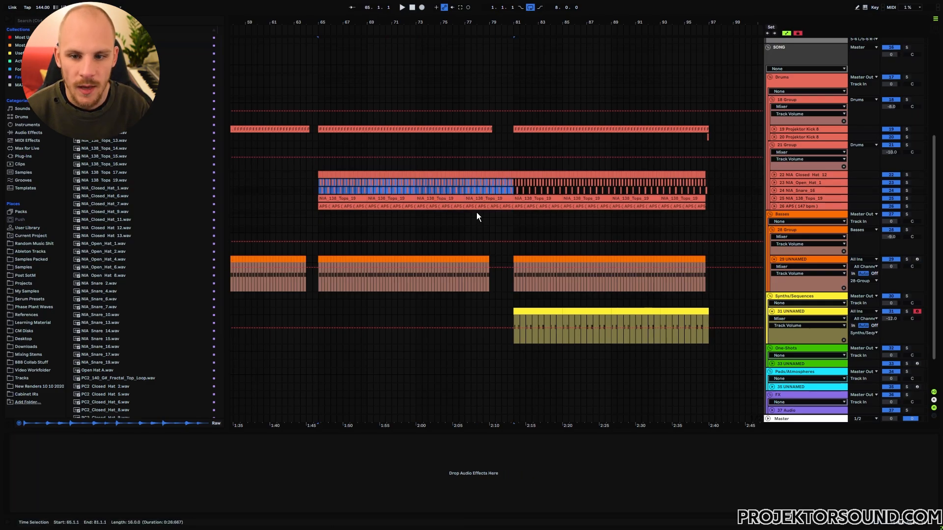
key("Delete")
left_click_drag(491, 214, 514, 176)
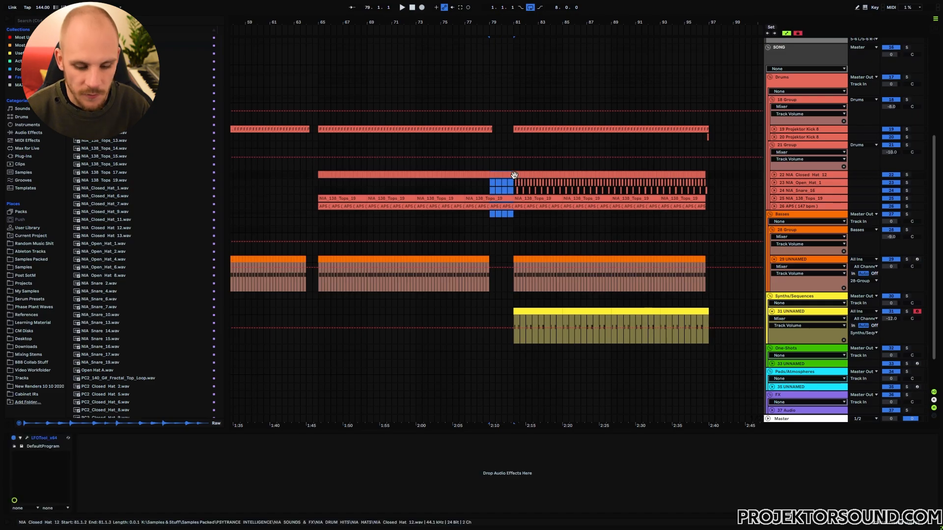
left_click(320, 183)
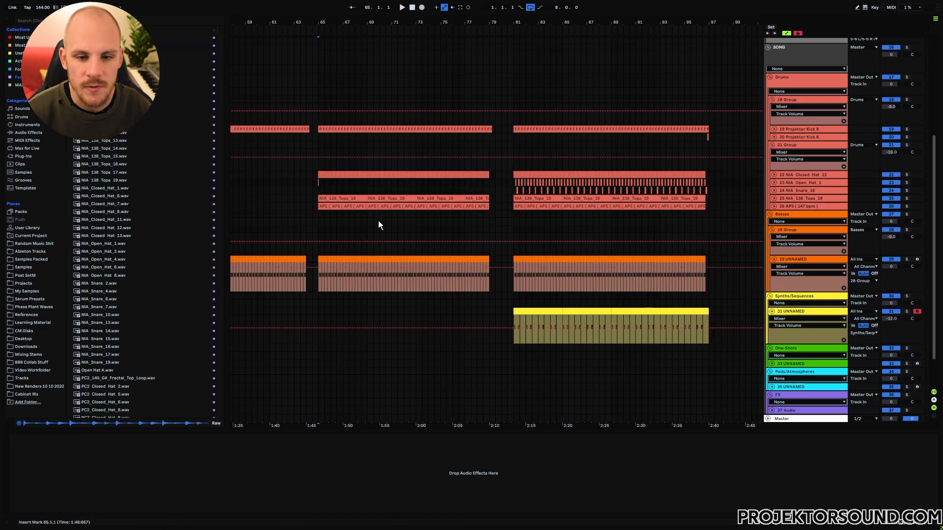
key("space")
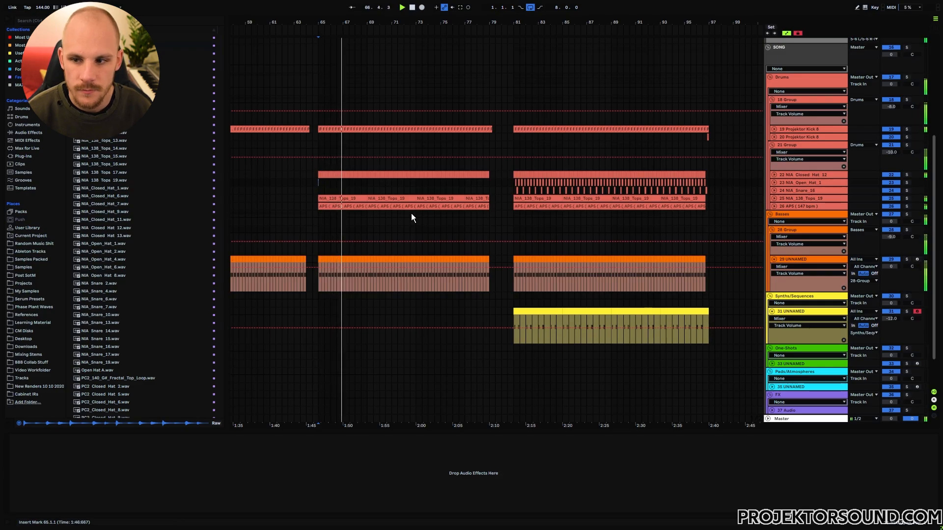
Turn down the closed hat track's volume, then check bar 81 and stop at bar 61.
left_click(810, 174)
left_click(887, 182)
key("Down")
key("Down")
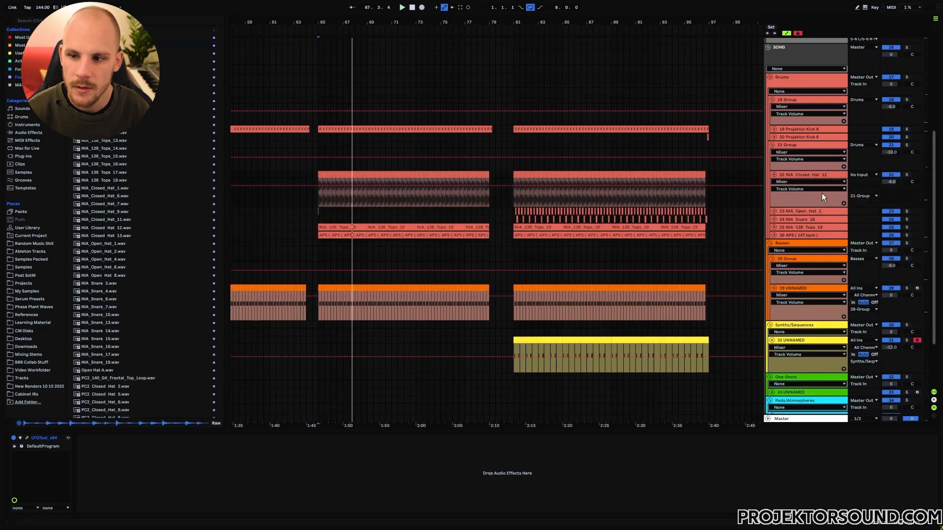
left_click(774, 175)
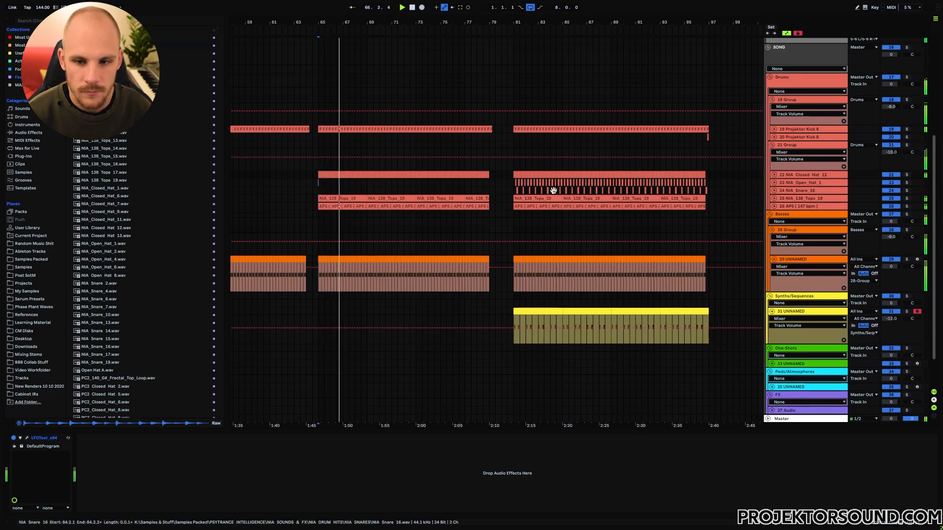
left_click(513, 199)
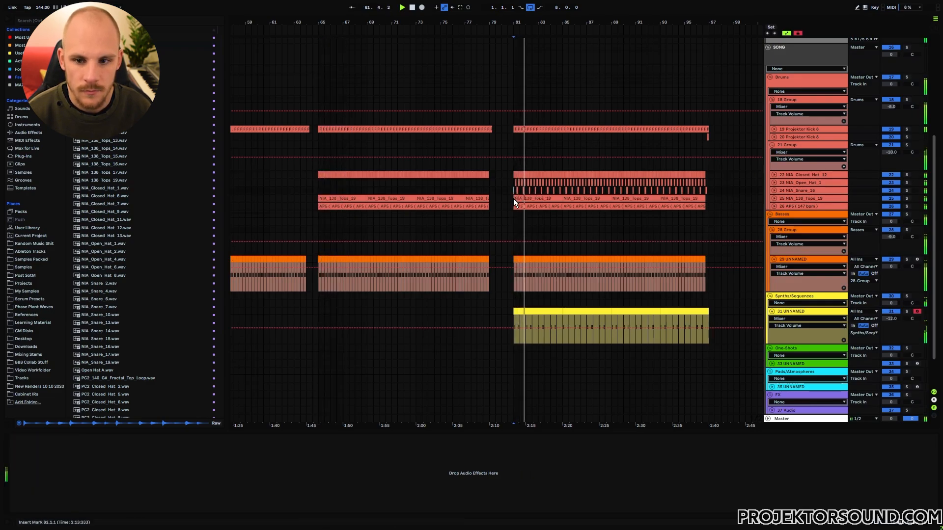
left_click_drag(455, 21, 546, 18)
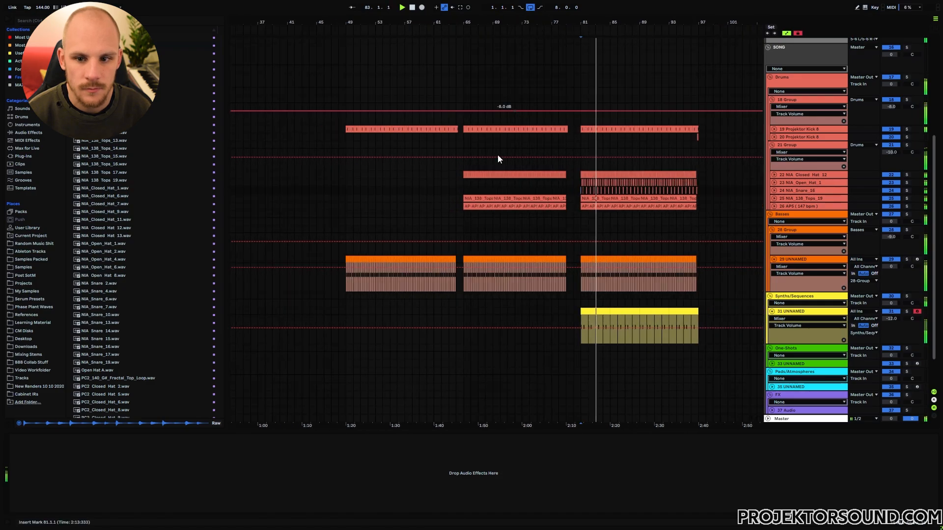
left_click(434, 191)
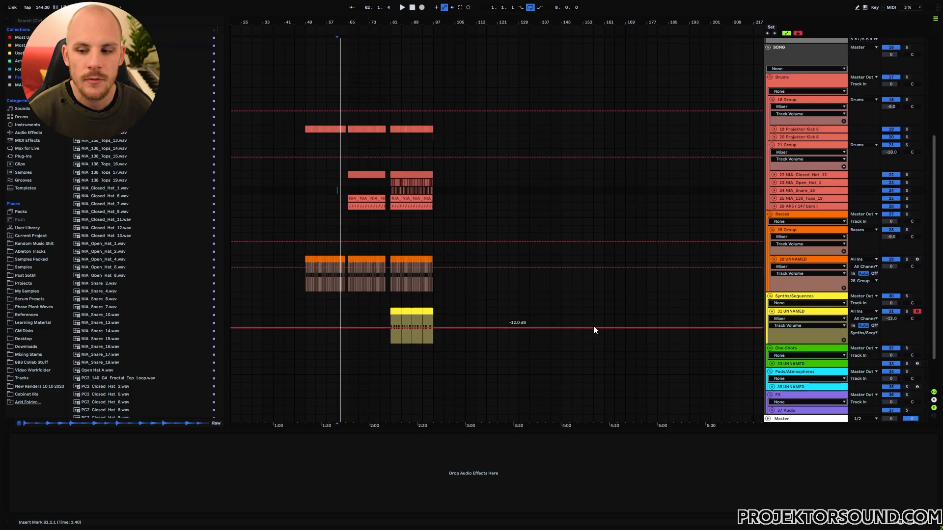
Fold track 31's synth lead and drag a selection from bar 97 back to bar 81 over tracks 19–29.
left_click(772, 312)
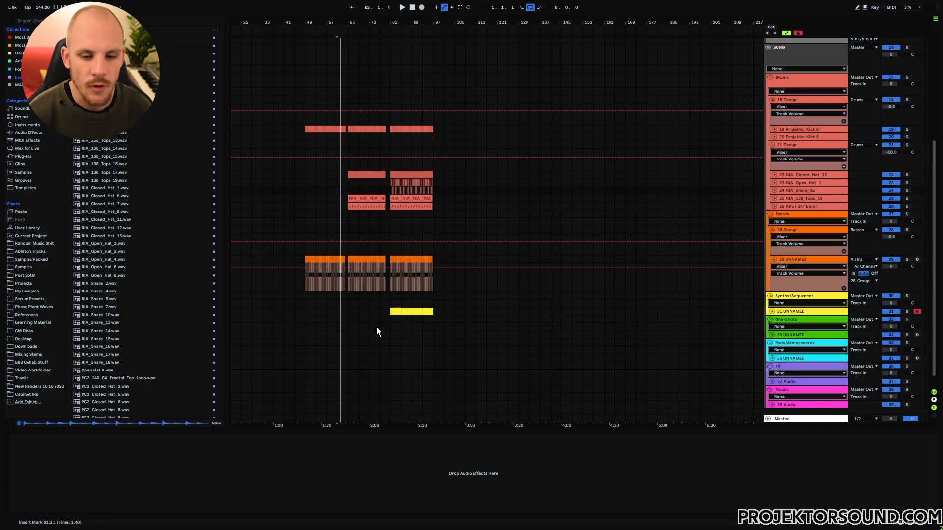
left_click_drag(433, 259, 572, 261)
left_click(433, 260)
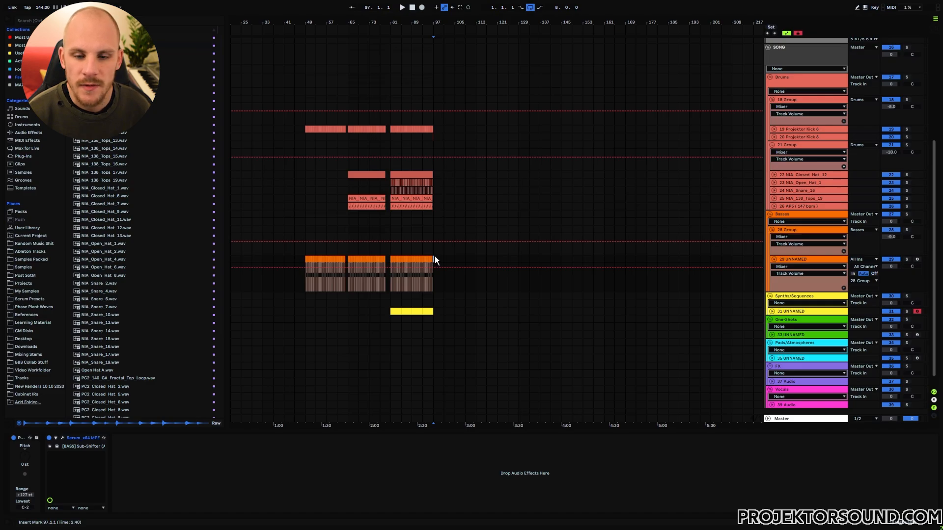
left_click_drag(434, 314, 305, 341)
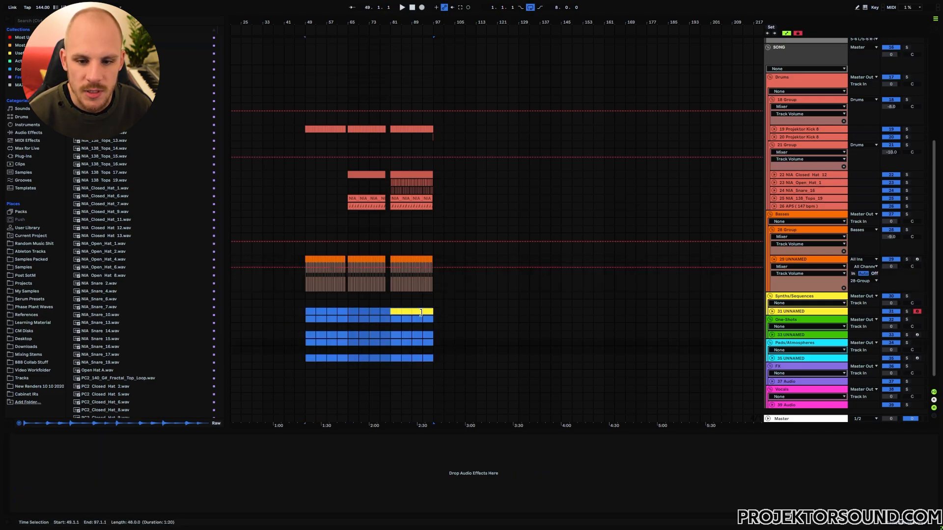
left_click_drag(435, 259, 388, 128)
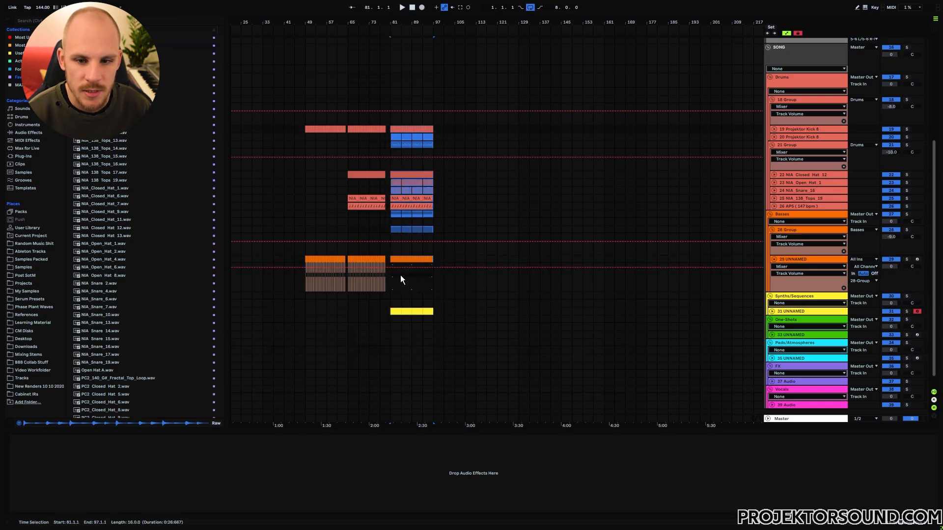